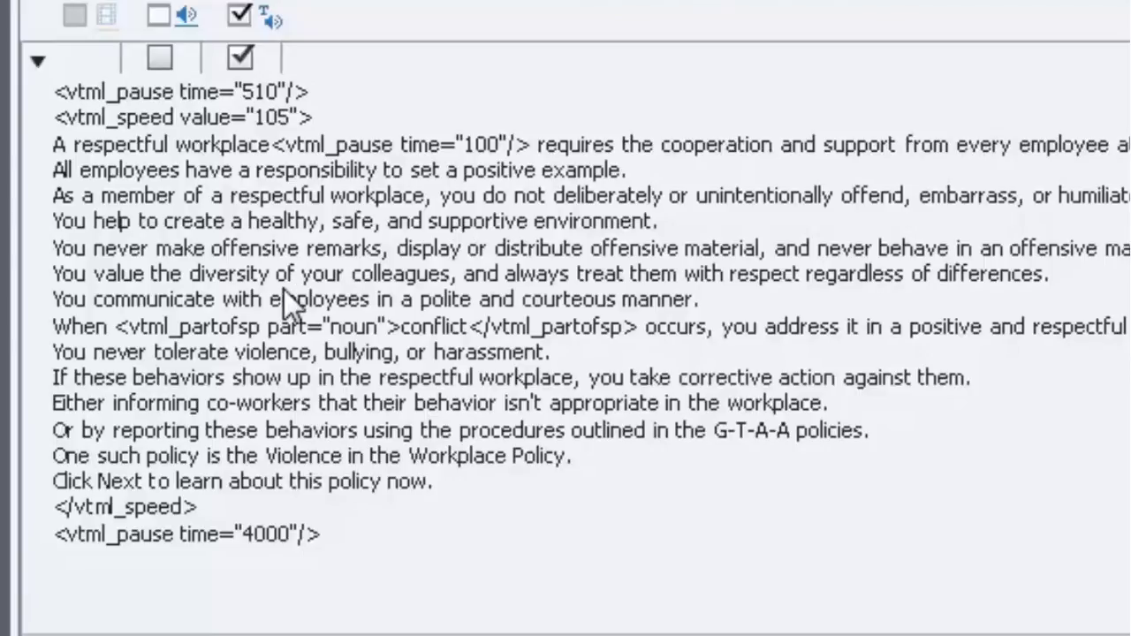
Copy the narration sentences from Captivate's slide notes and paste them over Word's paragraph.
key("ctrl+a")
left_click(281, 319)
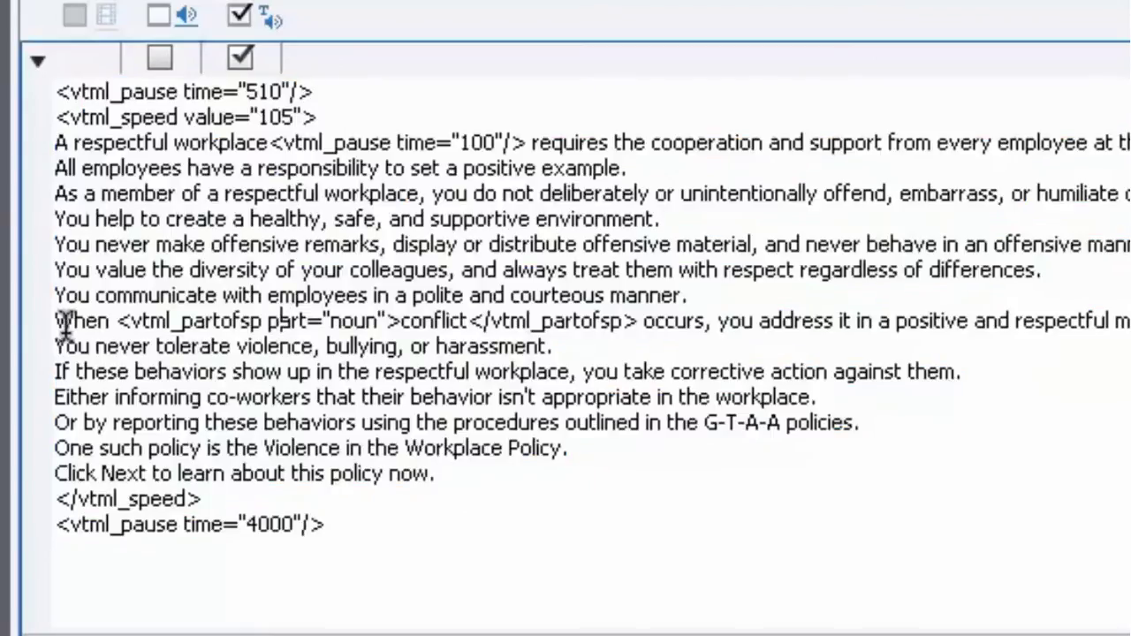
left_click_drag(55, 321, 652, 311)
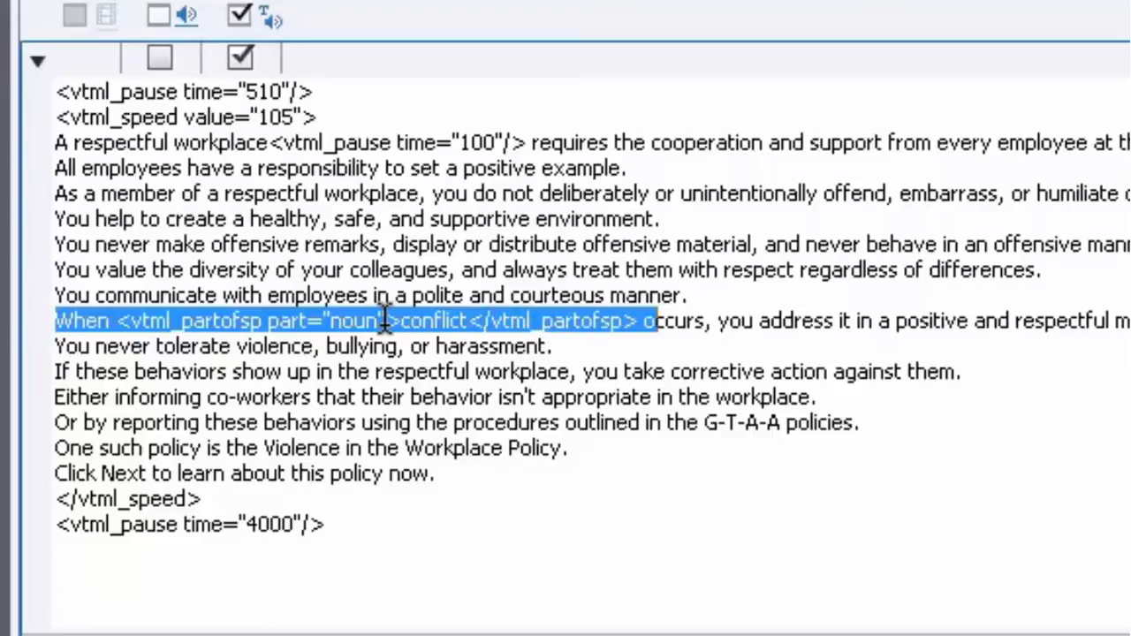
left_click(443, 260)
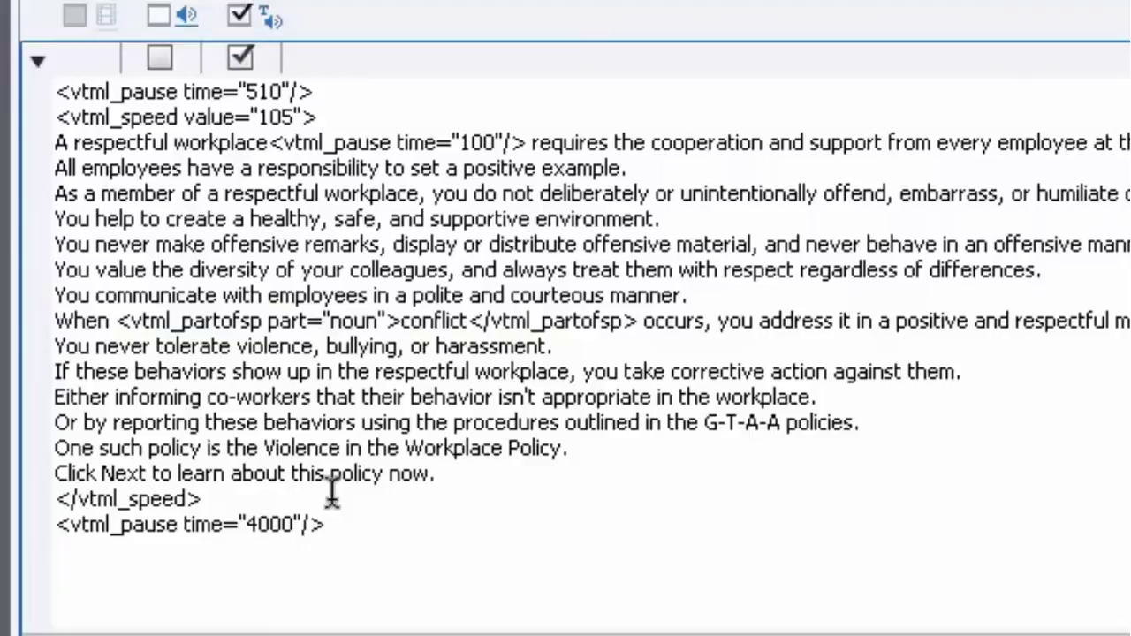
left_click_drag(445, 475, 53, 143)
right_click(128, 159)
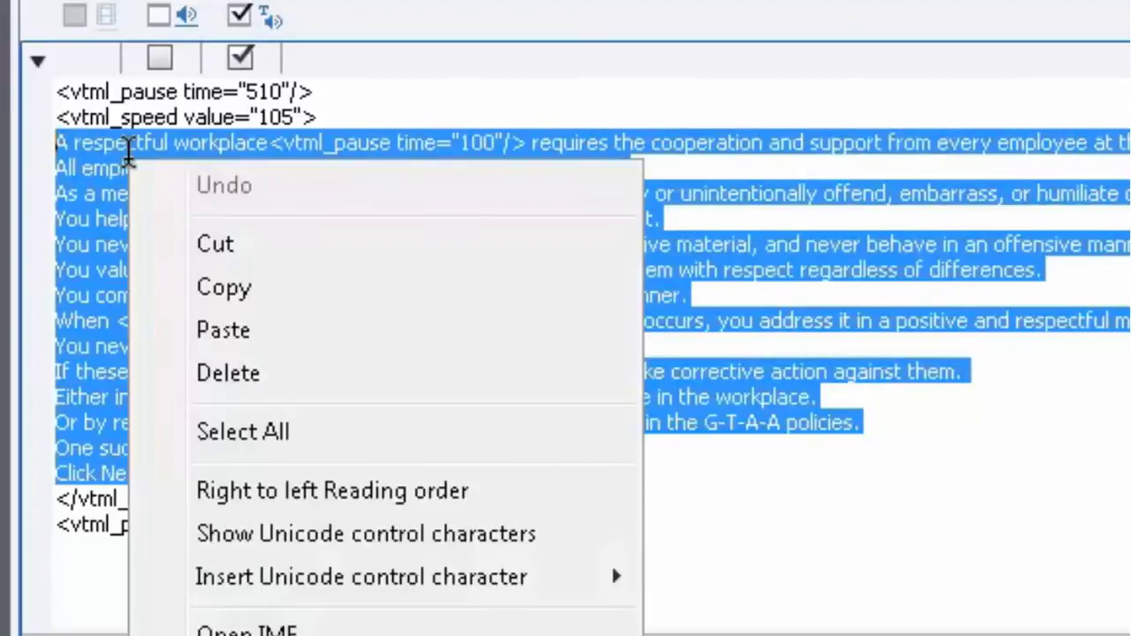
left_click(251, 287)
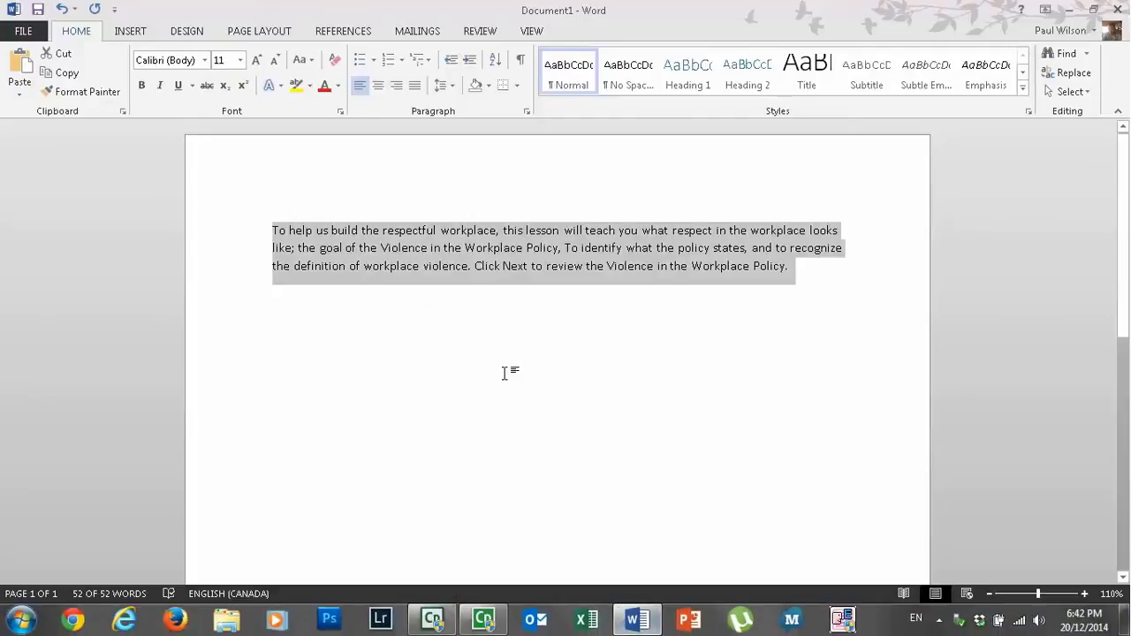
key("ctrl+v")
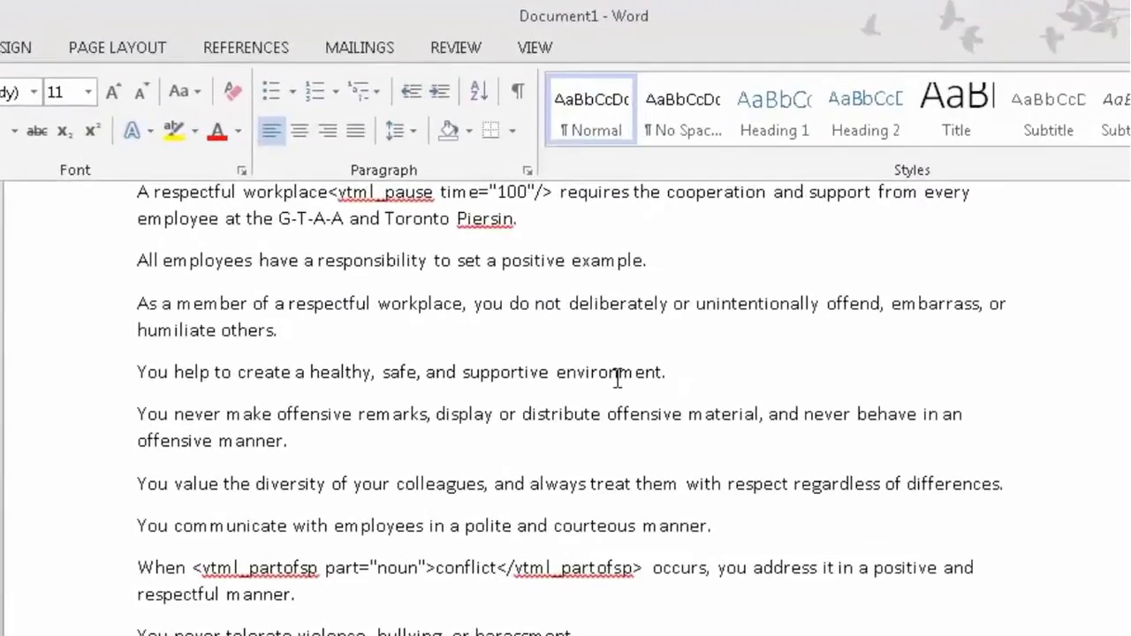
scroll(616, 378, "up", 3)
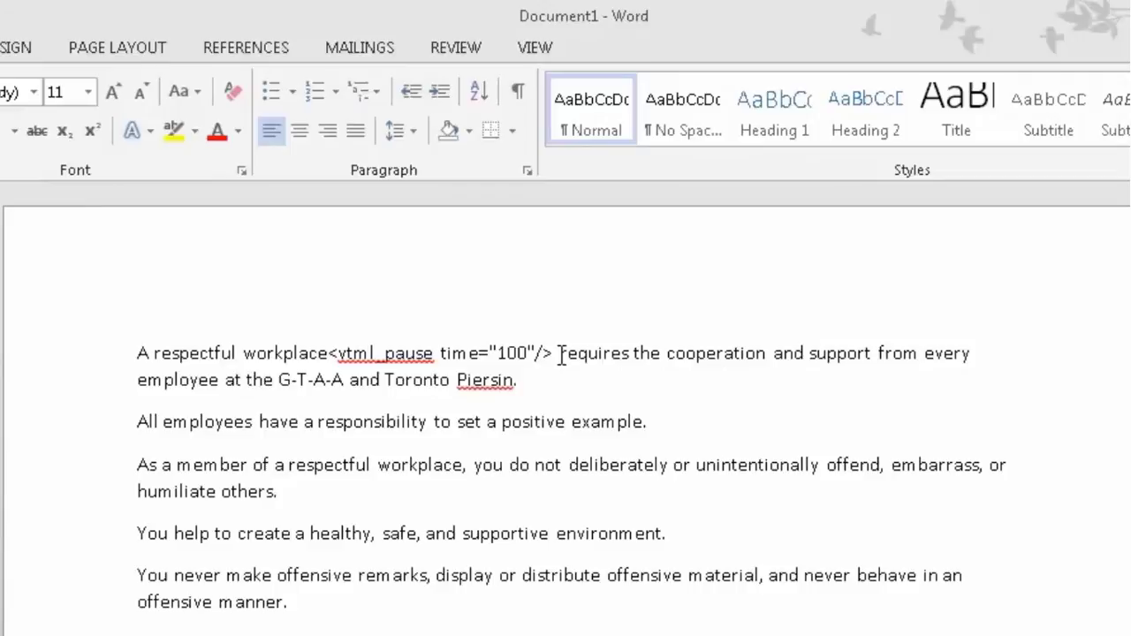
Delete the pause tag from the first sentence, then select G-T-A-A.
left_click_drag(559, 353, 329, 353)
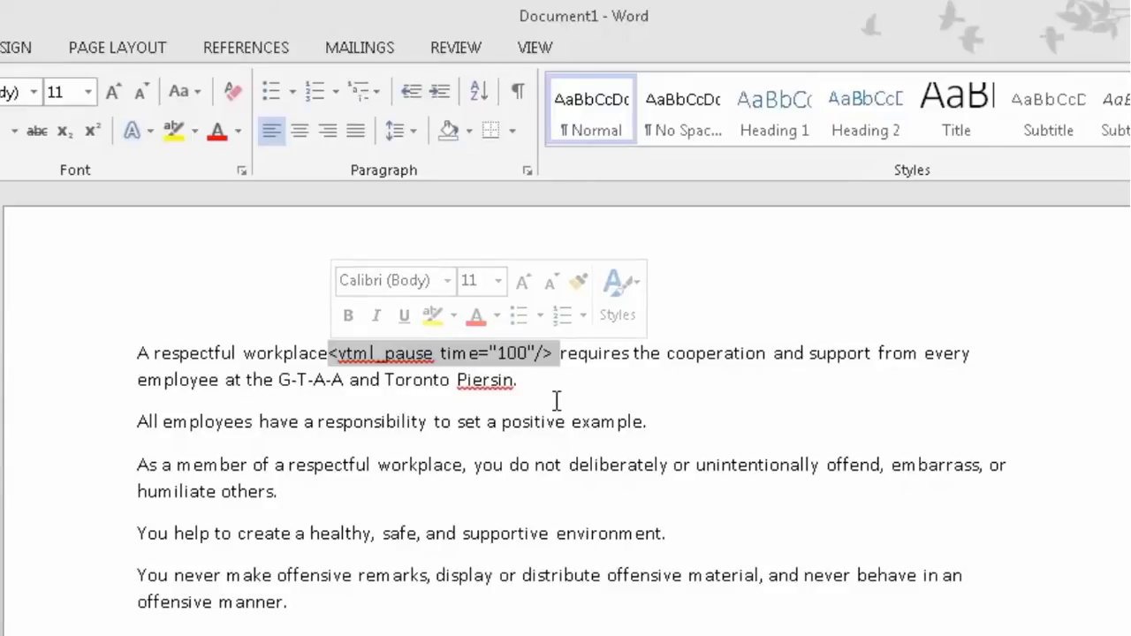
key("Delete")
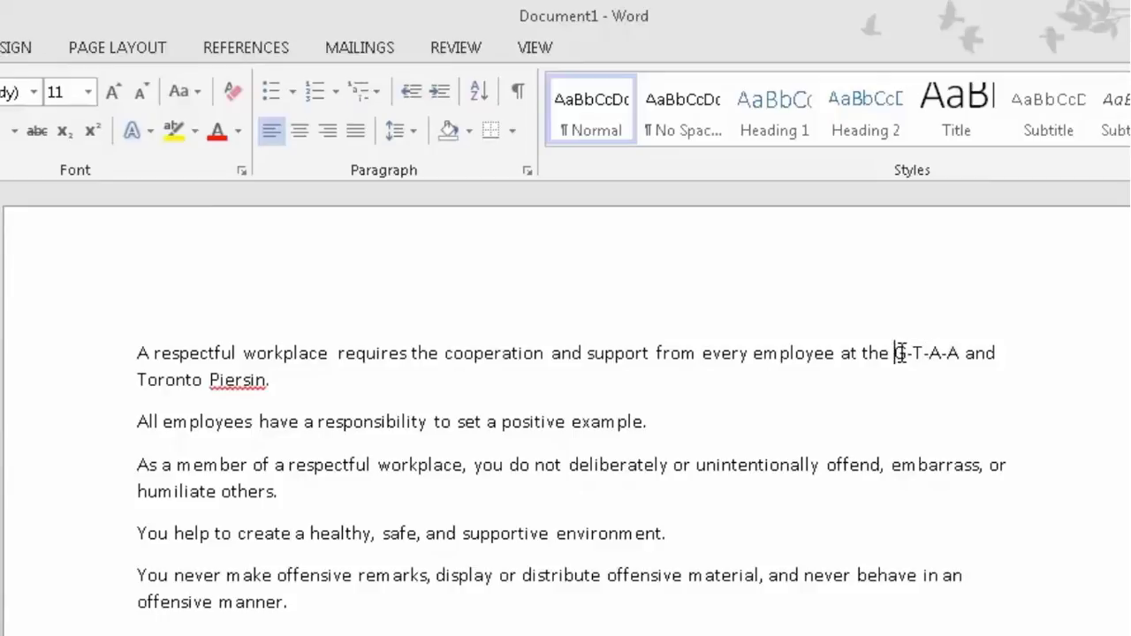
left_click_drag(894, 354, 958, 357)
left_click_drag(659, 357, 654, 362)
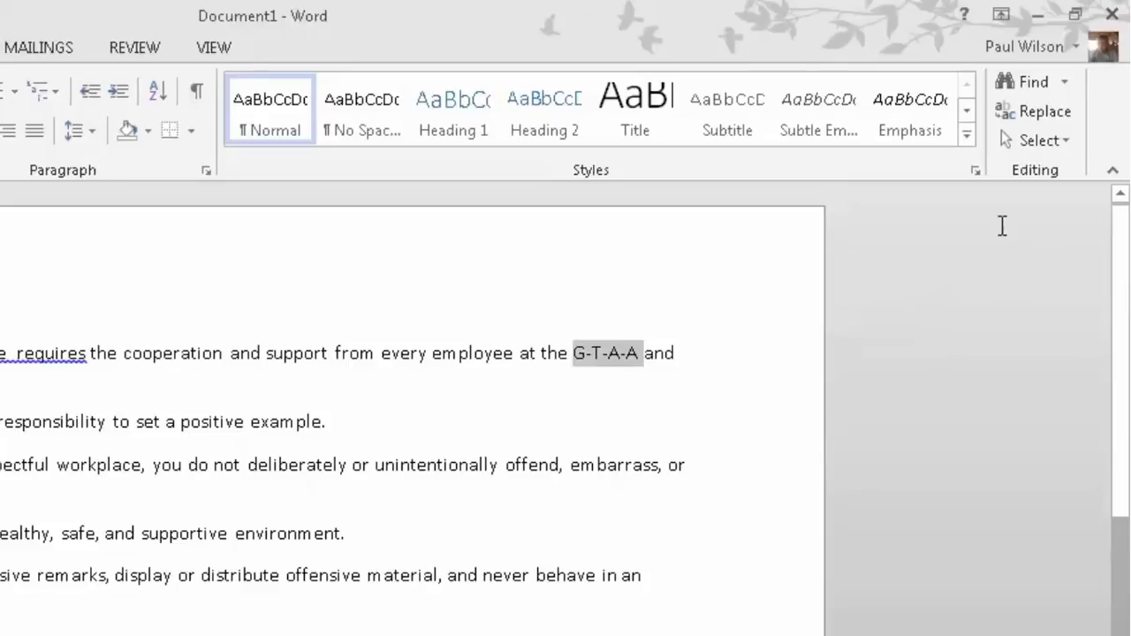
Replace every G-T-A-A with GTAA across the whole document using Find and Replace.
left_click(1047, 113)
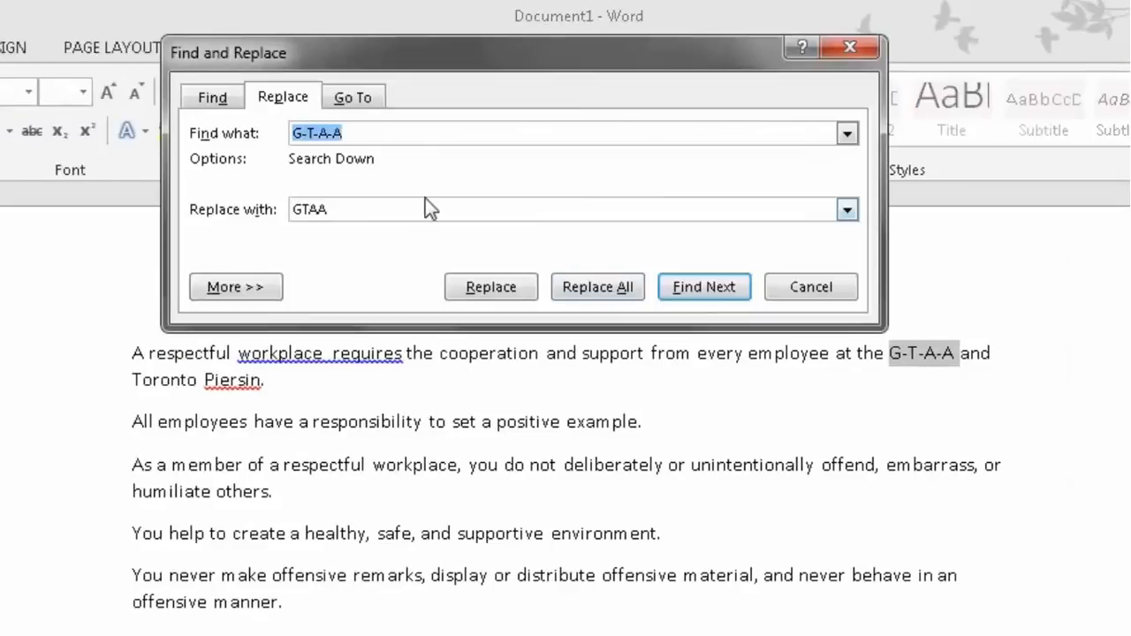
left_click(336, 206)
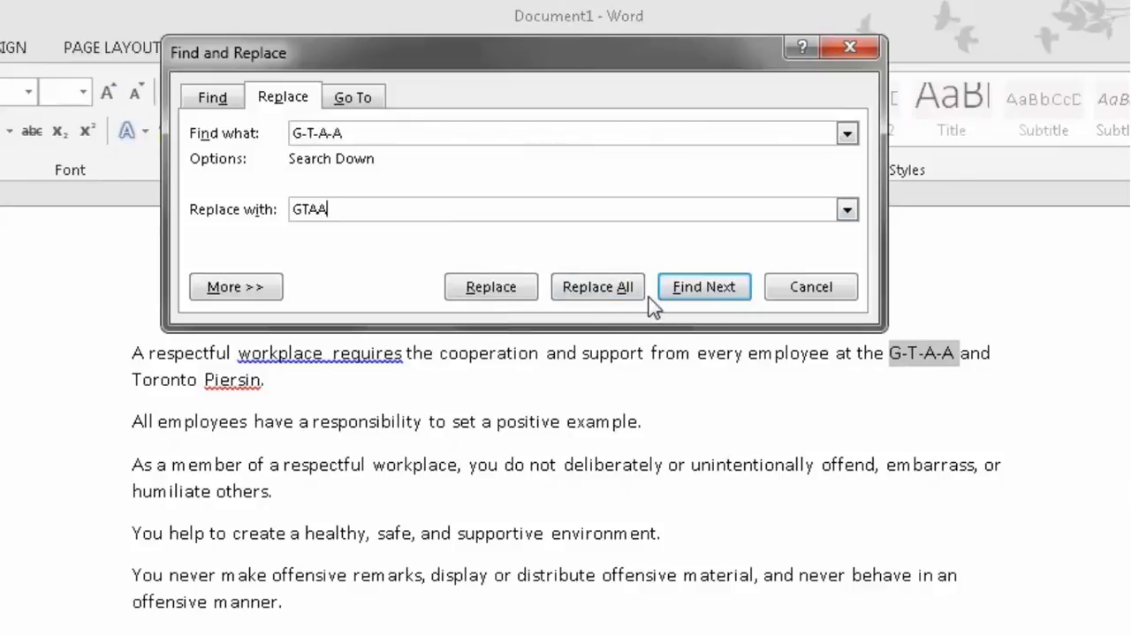
left_click(615, 289)
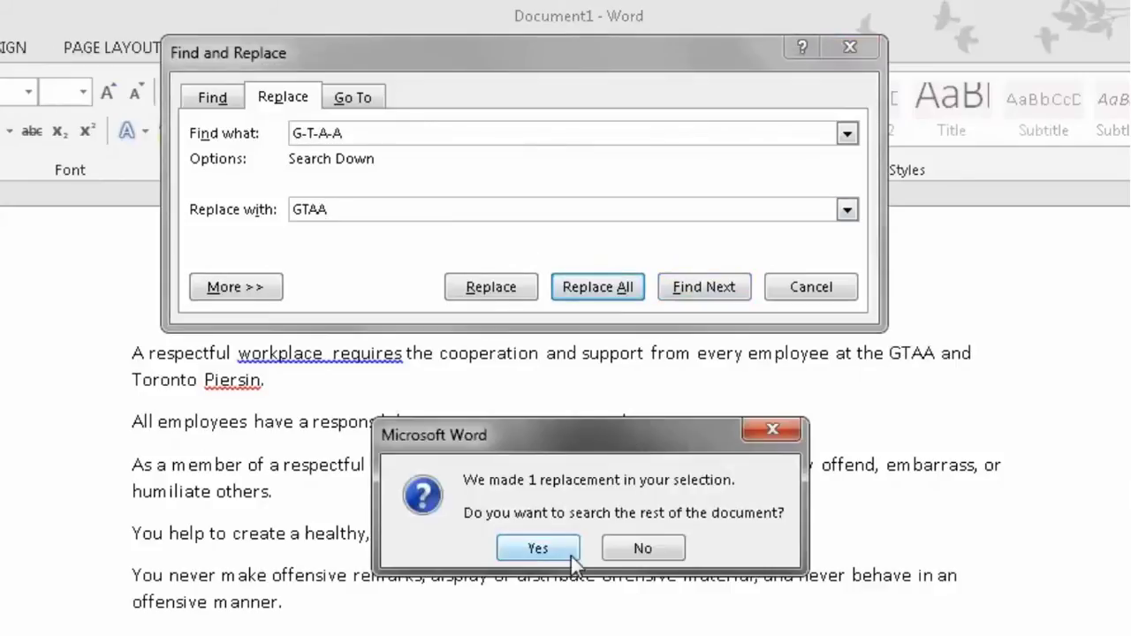
left_click(538, 549)
left_click(538, 549)
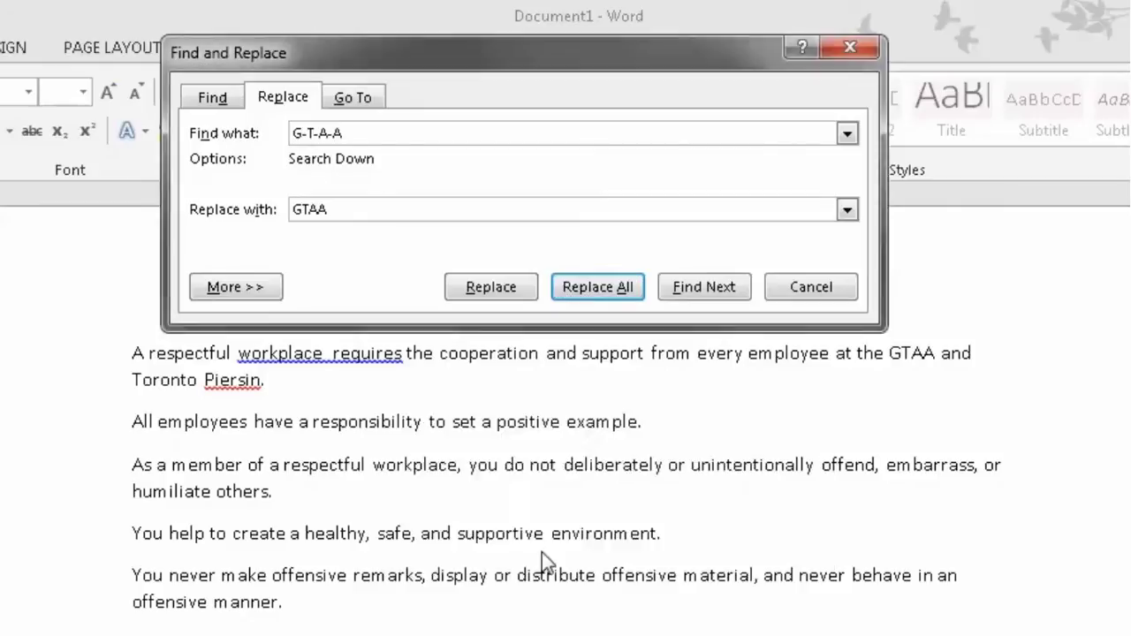
left_click(583, 546)
left_click(811, 287)
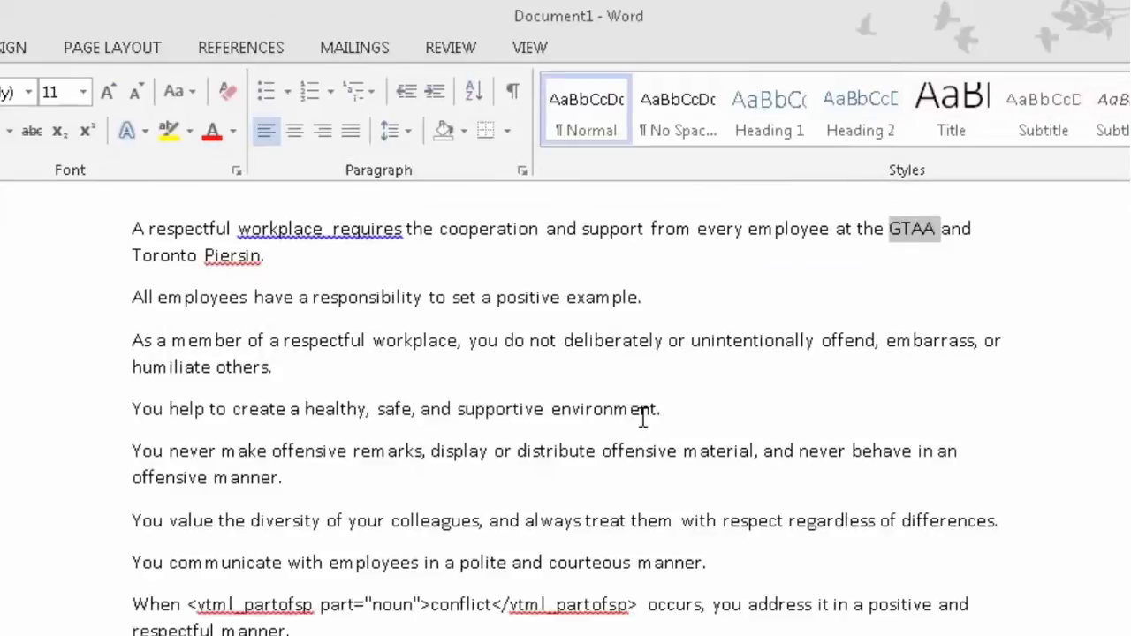
left_click(642, 409)
scroll(399, 336, "up", 2)
Correct Piersin to Pearson and fix the spacing before 'requires'.
left_click(262, 376)
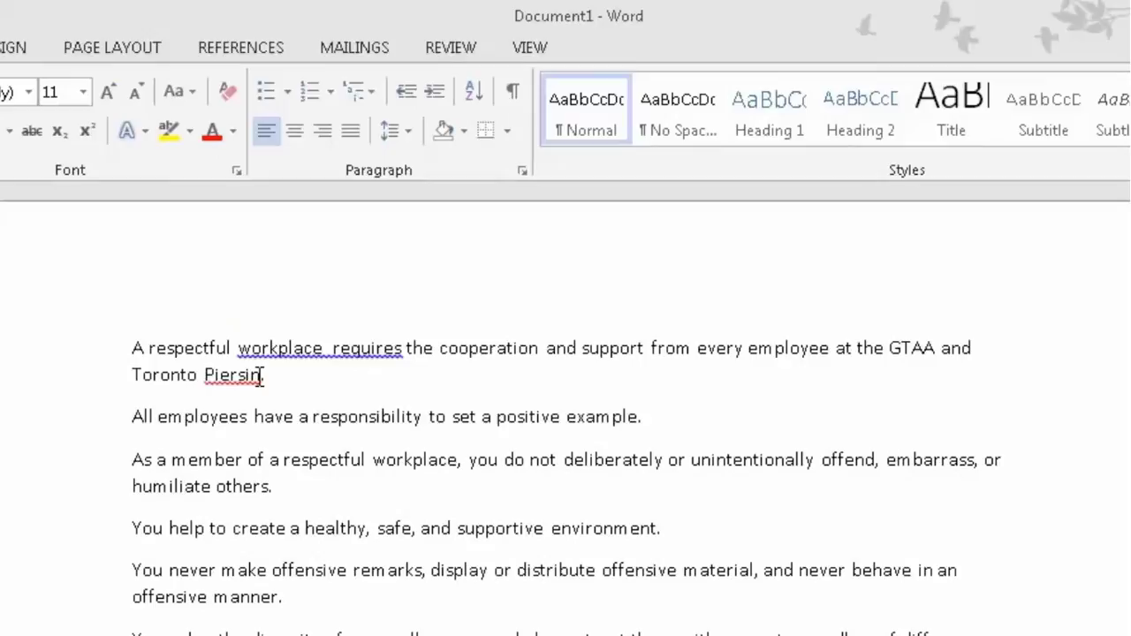
left_click_drag(262, 375, 205, 375)
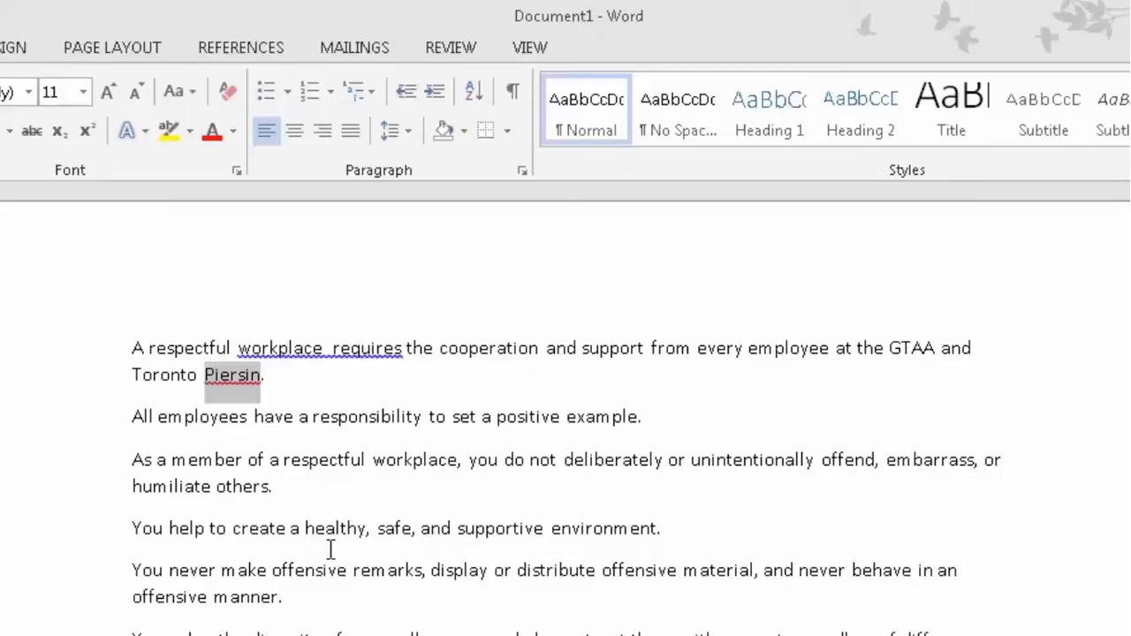
type("Pearson")
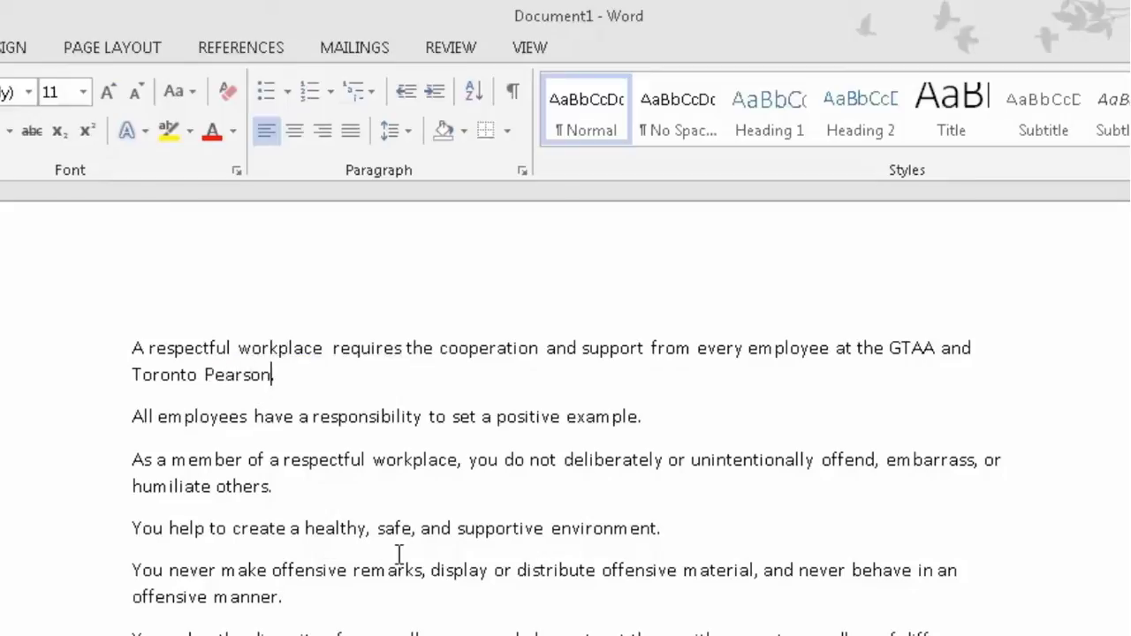
scroll(427, 485, "down", 1)
type(".")
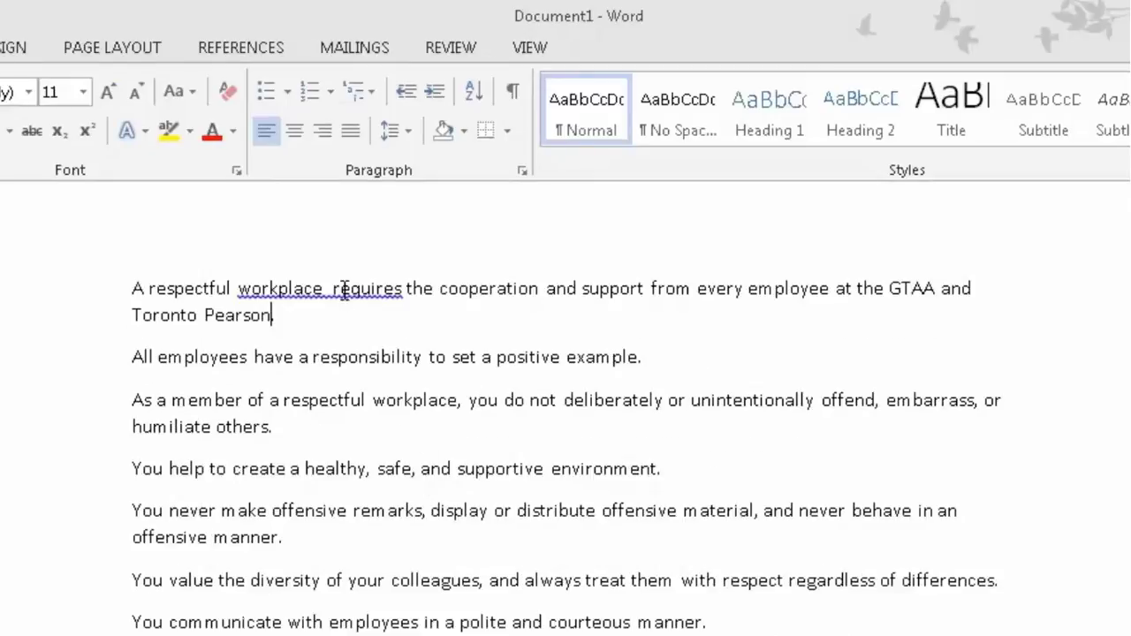
right_click(343, 290)
key("Escape")
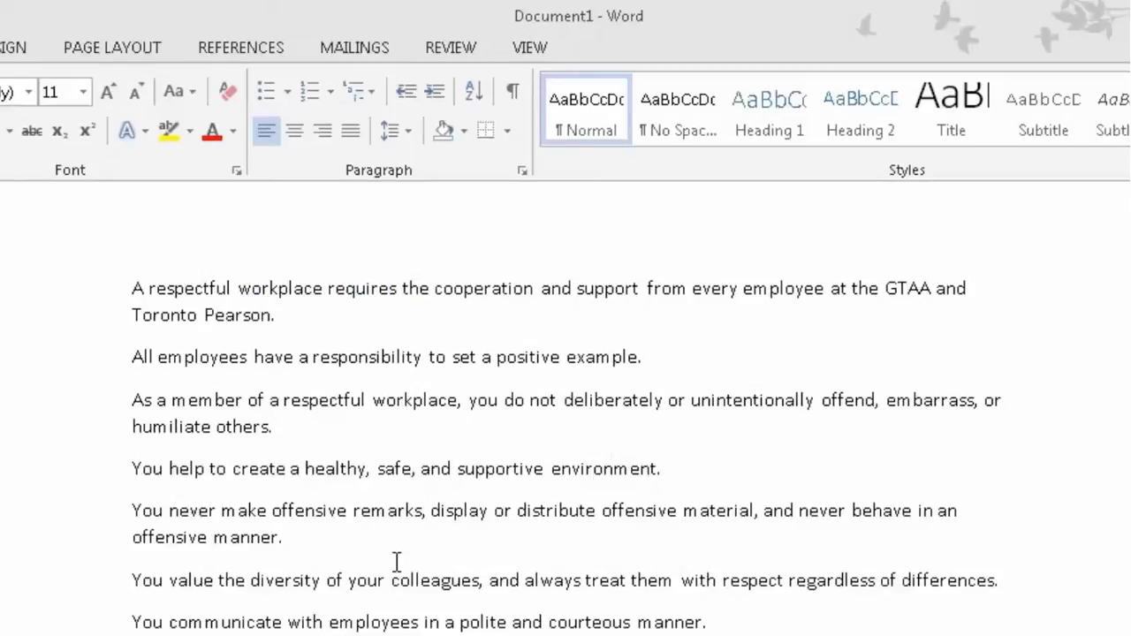
scroll(397, 560, "down", 2)
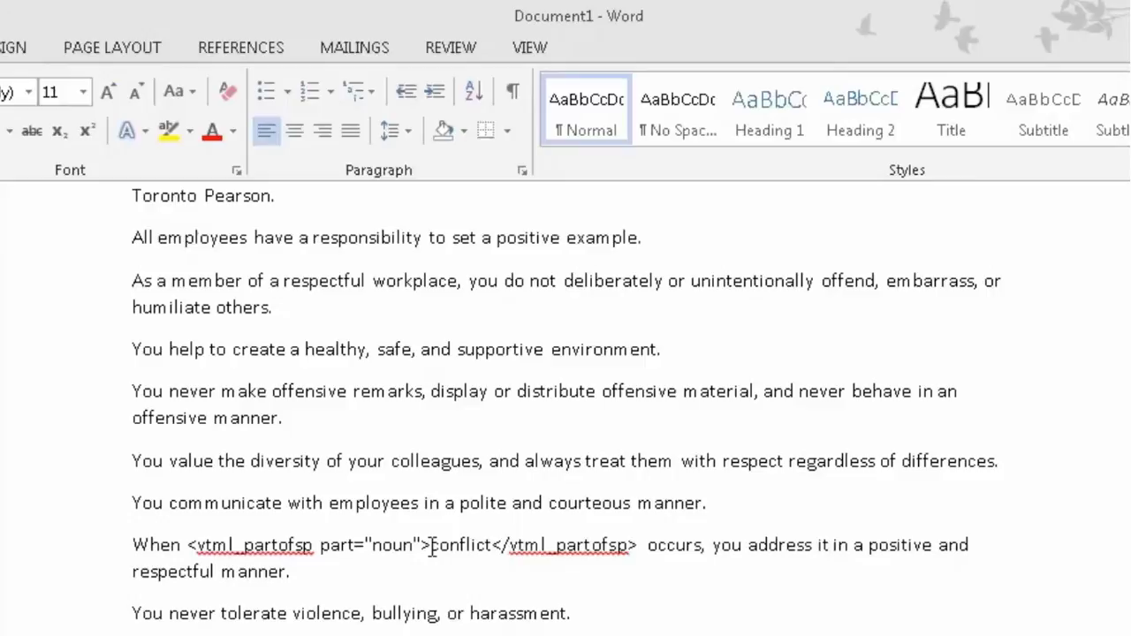
Remove the speech tags around 'conflict' and fix the spacing on both sides.
left_click_drag(189, 545, 428, 550)
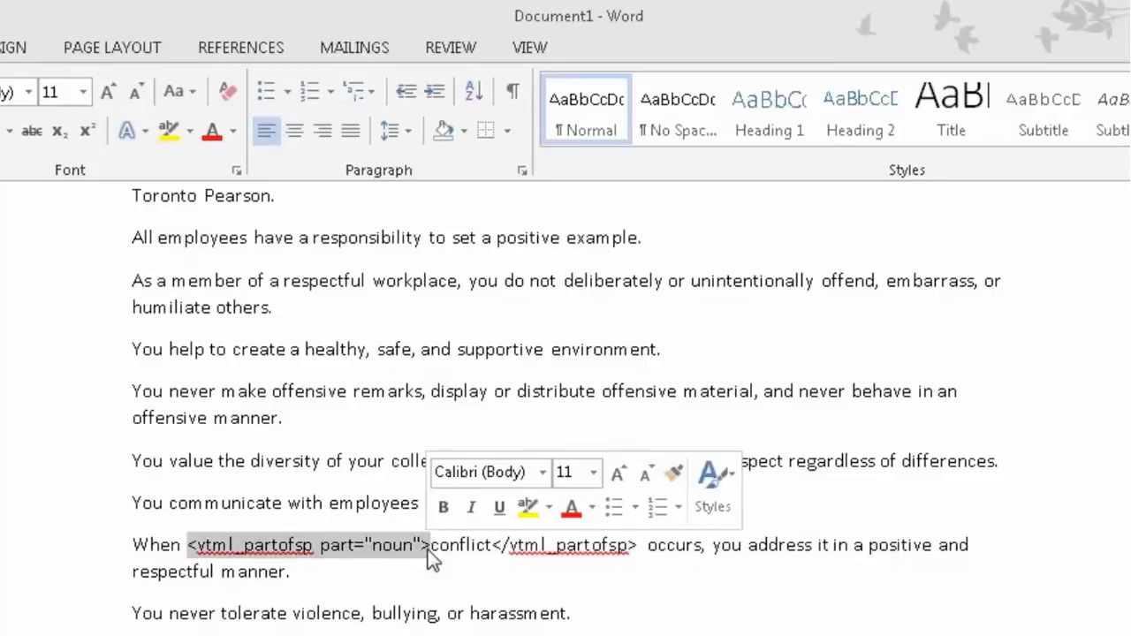
key("Delete")
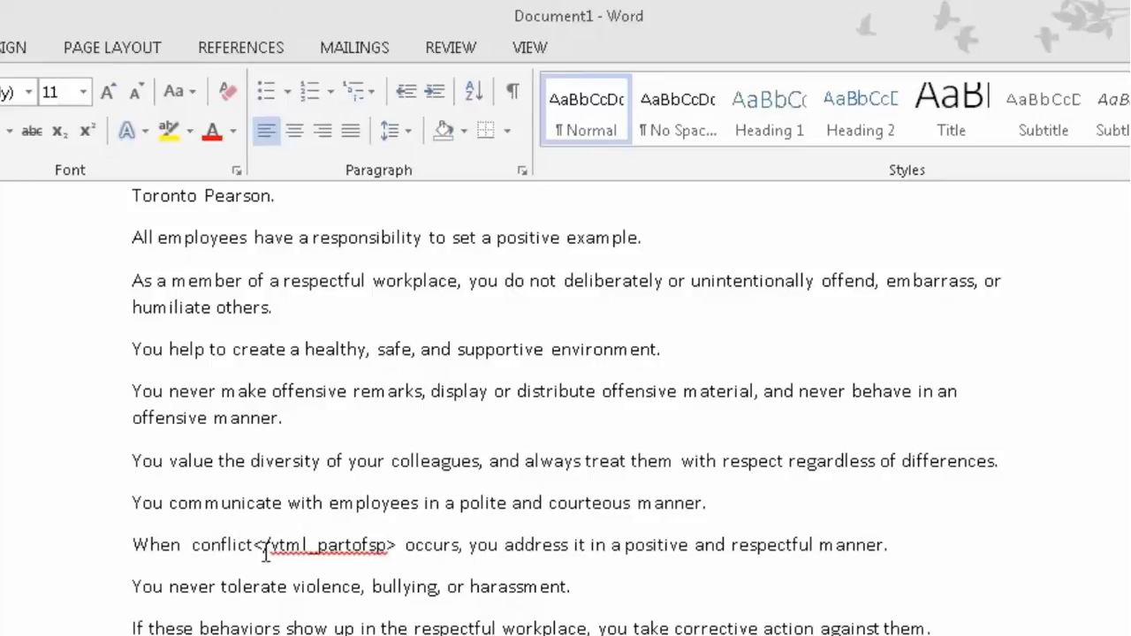
left_click_drag(254, 545, 404, 548)
key("Delete")
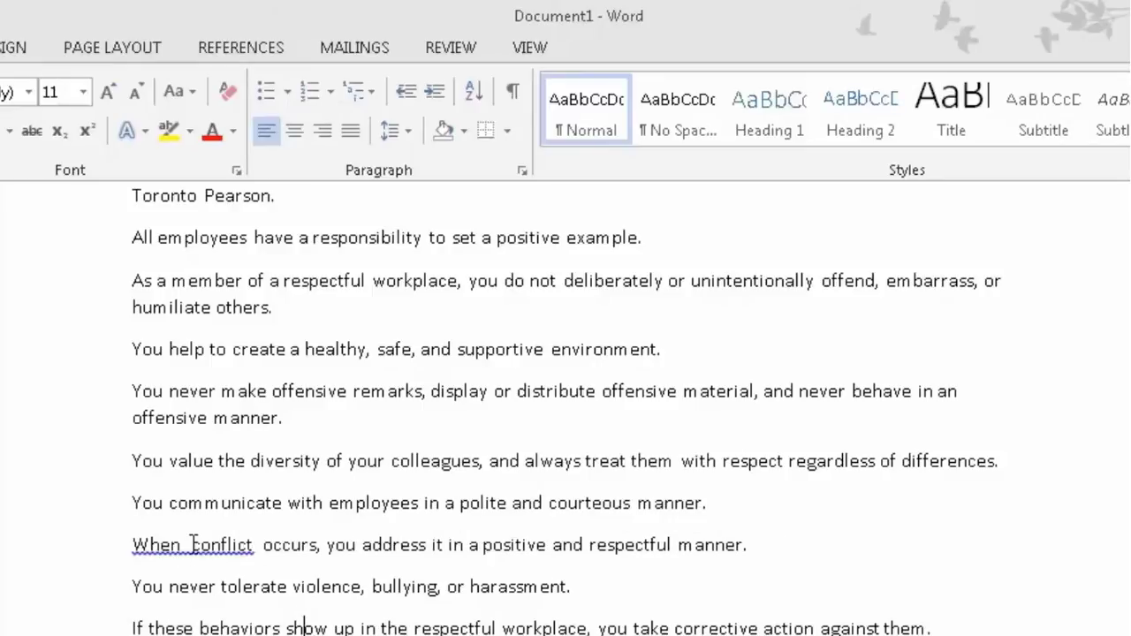
right_click(195, 555)
left_click(300, 573)
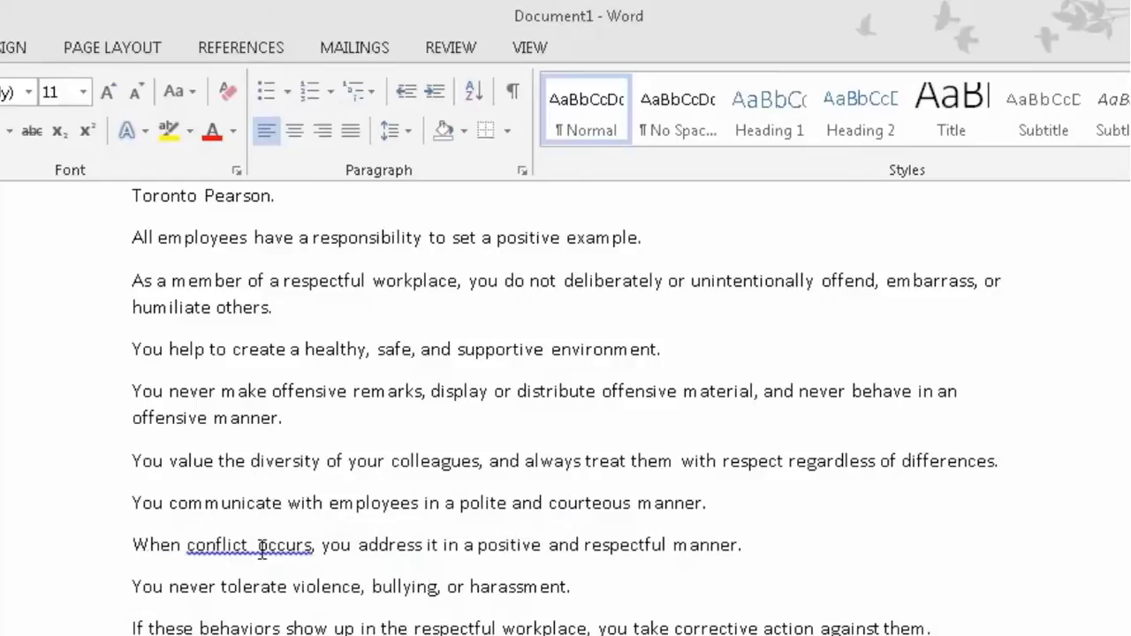
right_click(260, 549)
left_click(404, 573)
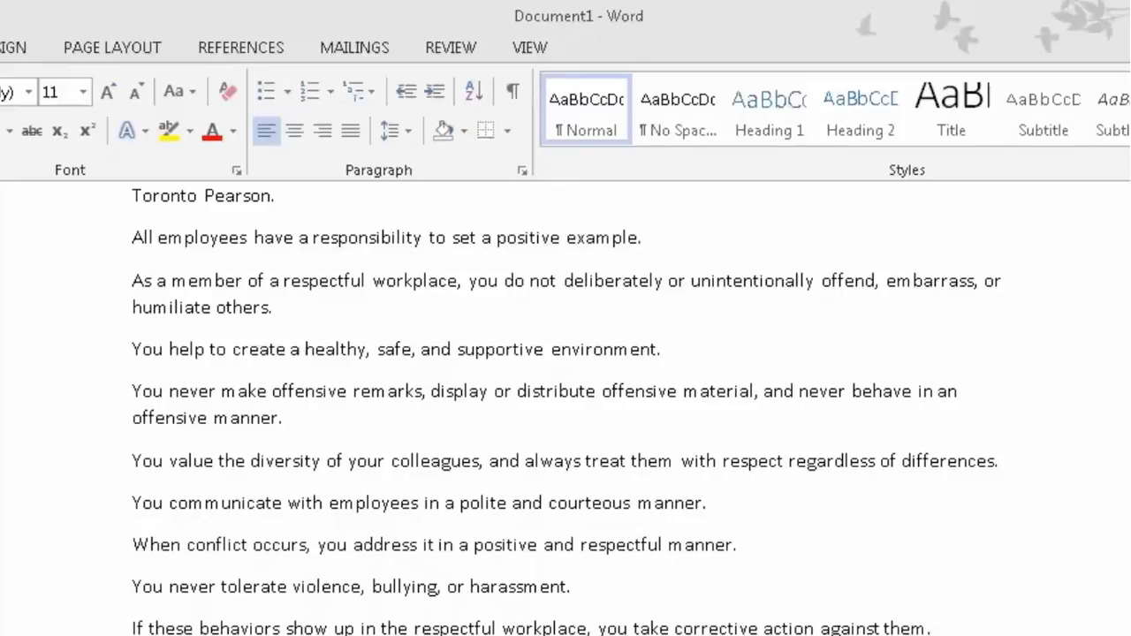
Copy the entire cleaned narration text.
left_click_drag(316, 623, 39, 99)
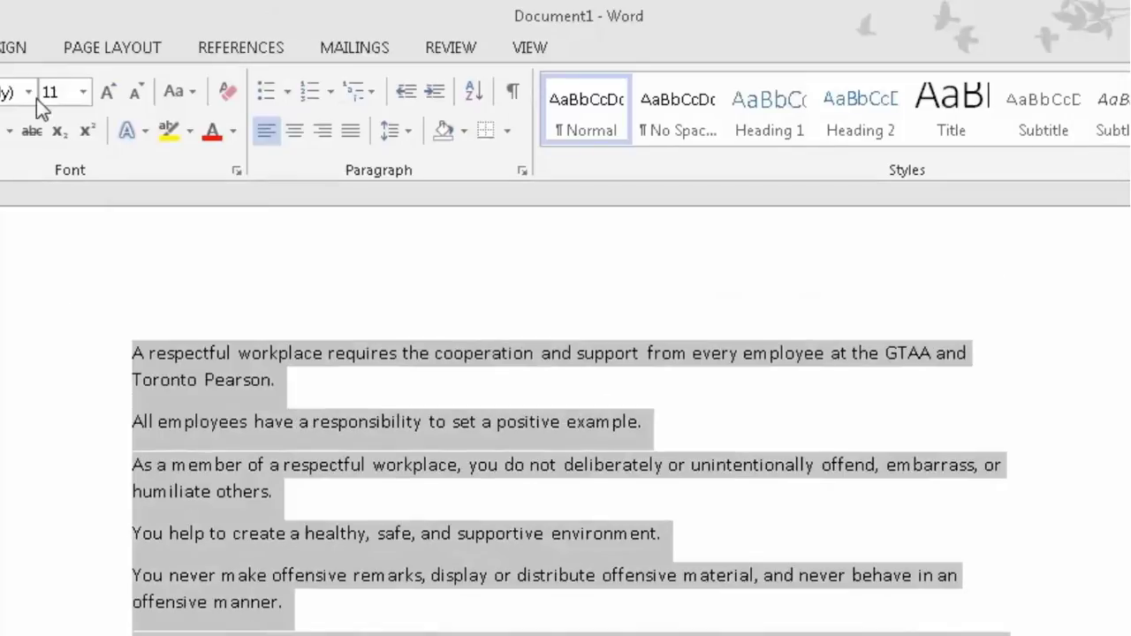
right_click(237, 359)
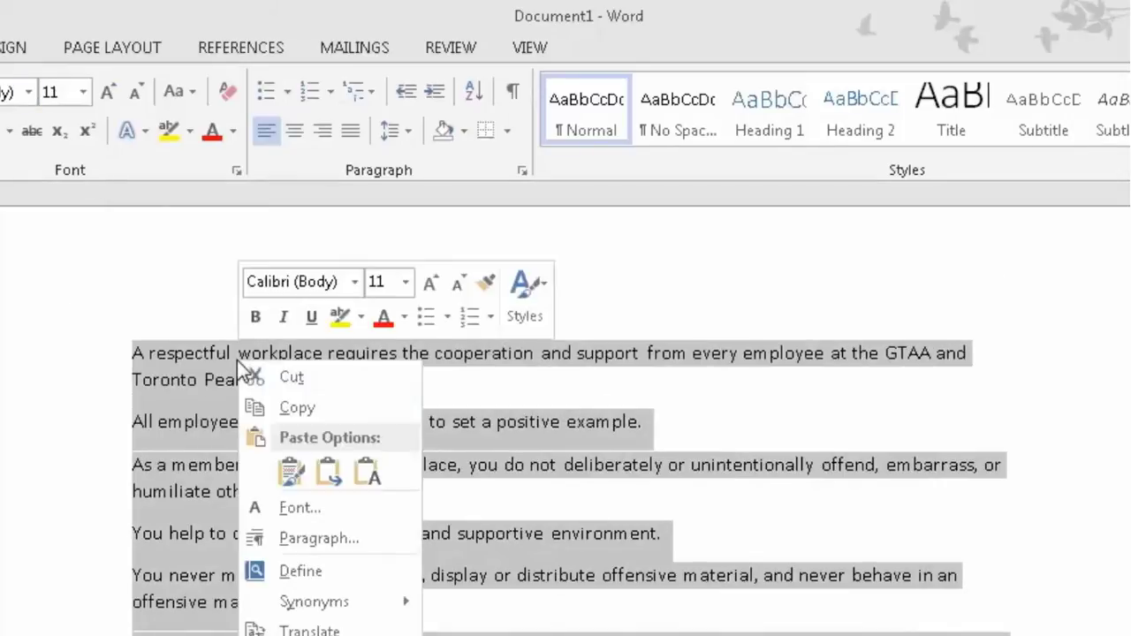
left_click(291, 407)
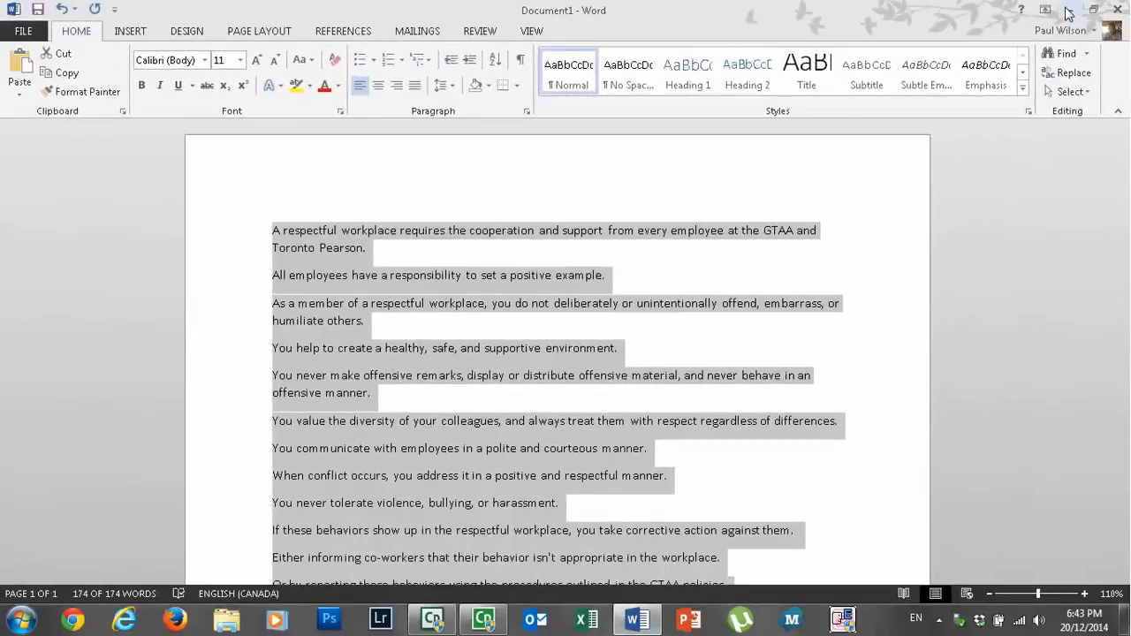
Back in Captivate, open Closed Captioning for the narration with the waveform zoomed to about 20 seconds.
left_click(1118, 13)
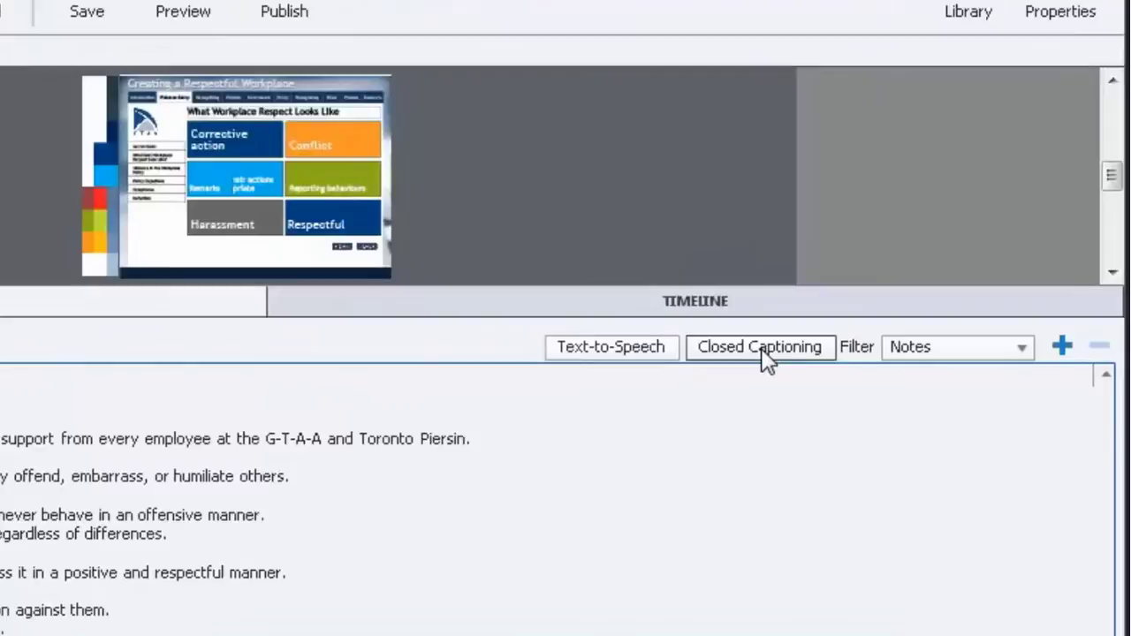
left_click(760, 346)
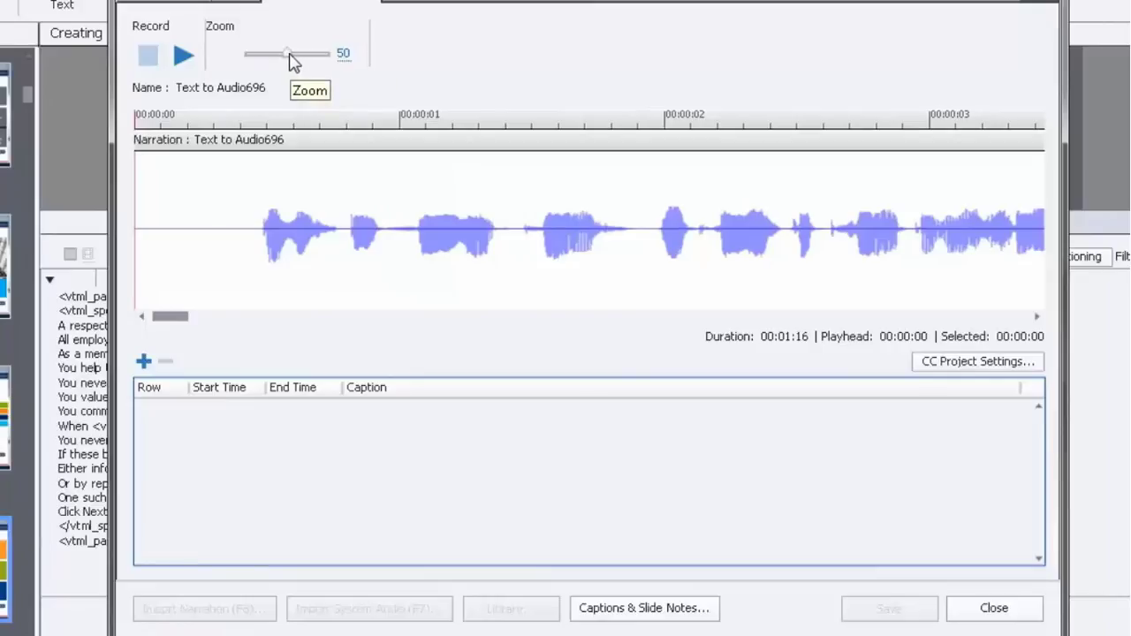
left_click_drag(289, 54, 252, 55)
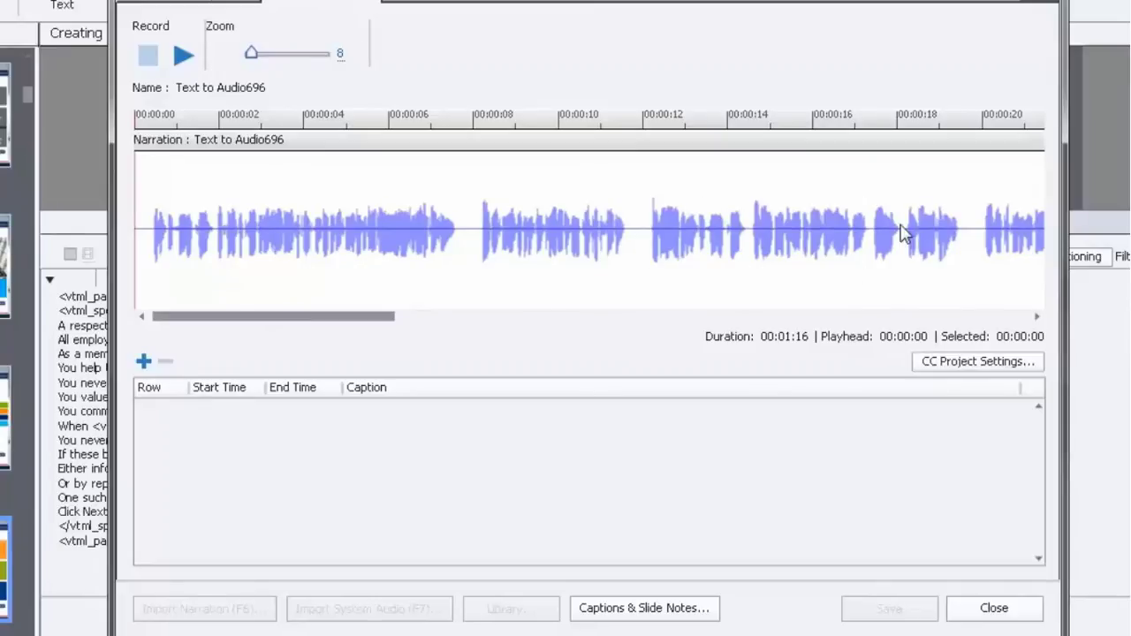
left_click(156, 188)
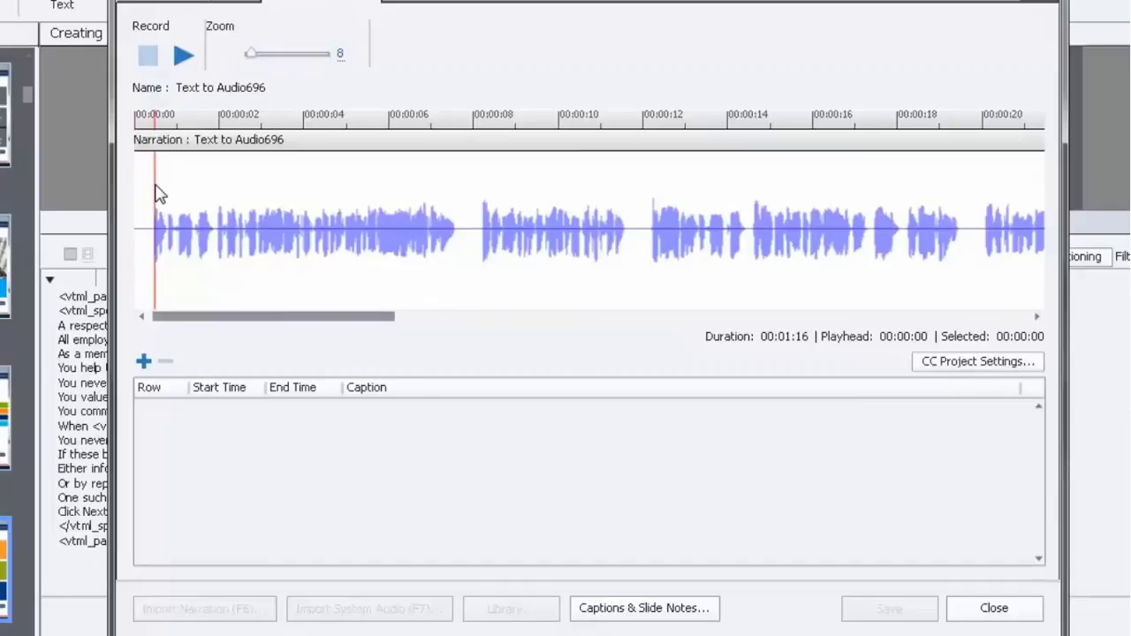
Add caption row 1 holding only 'A respectful workplace requires…' and play the narration.
left_click(144, 363)
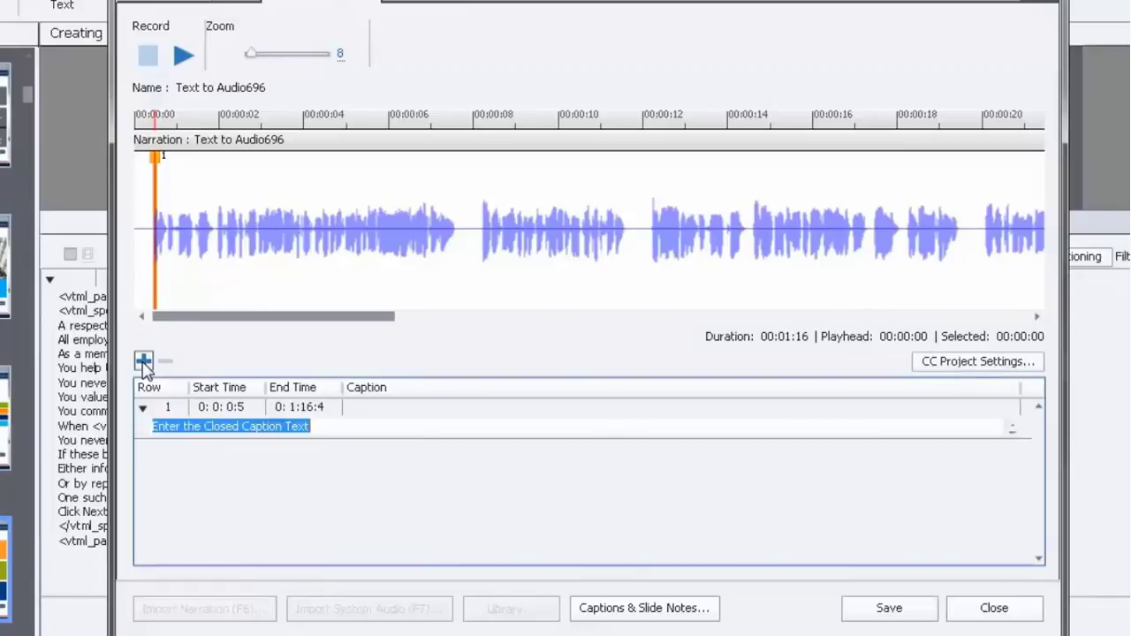
key("ctrl+v")
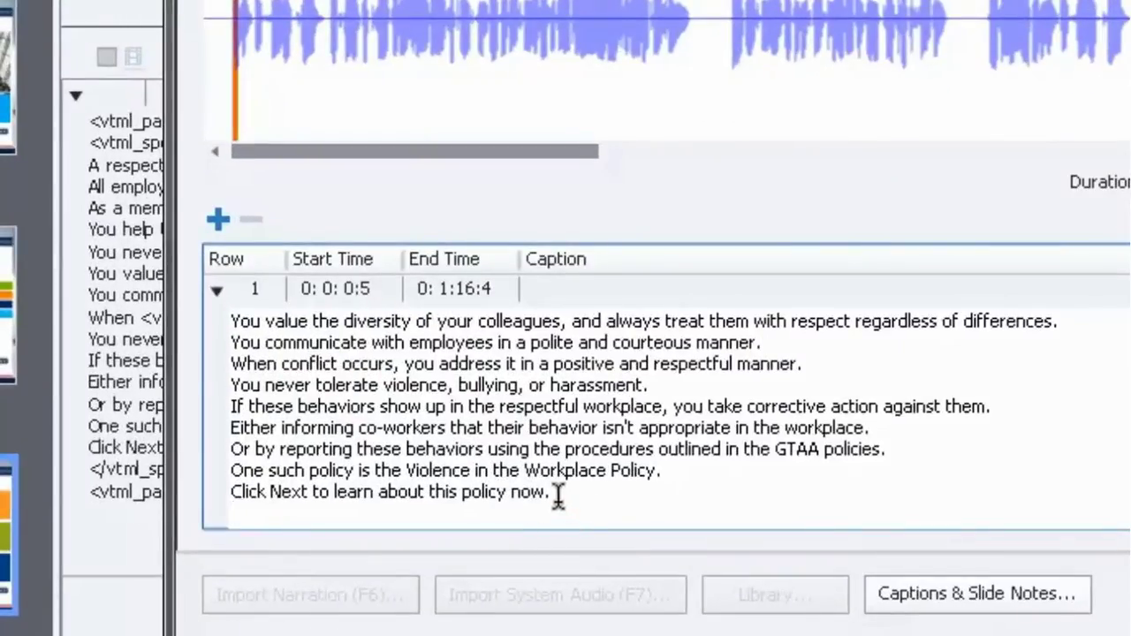
left_click_drag(553, 493, 230, 360)
key("BackSpace")
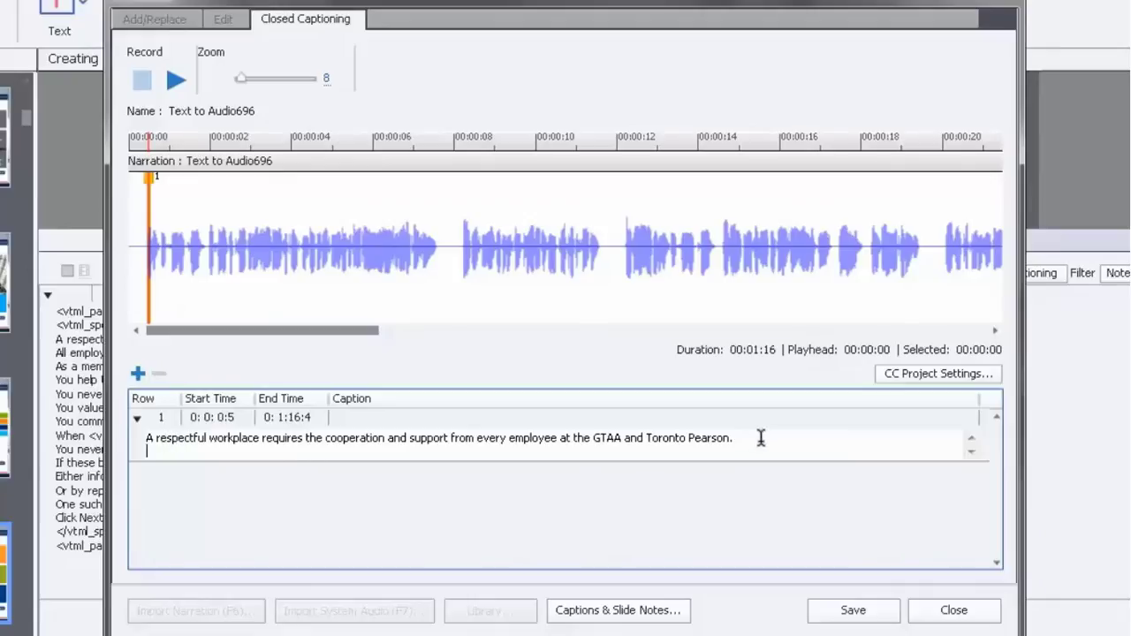
left_click(176, 81)
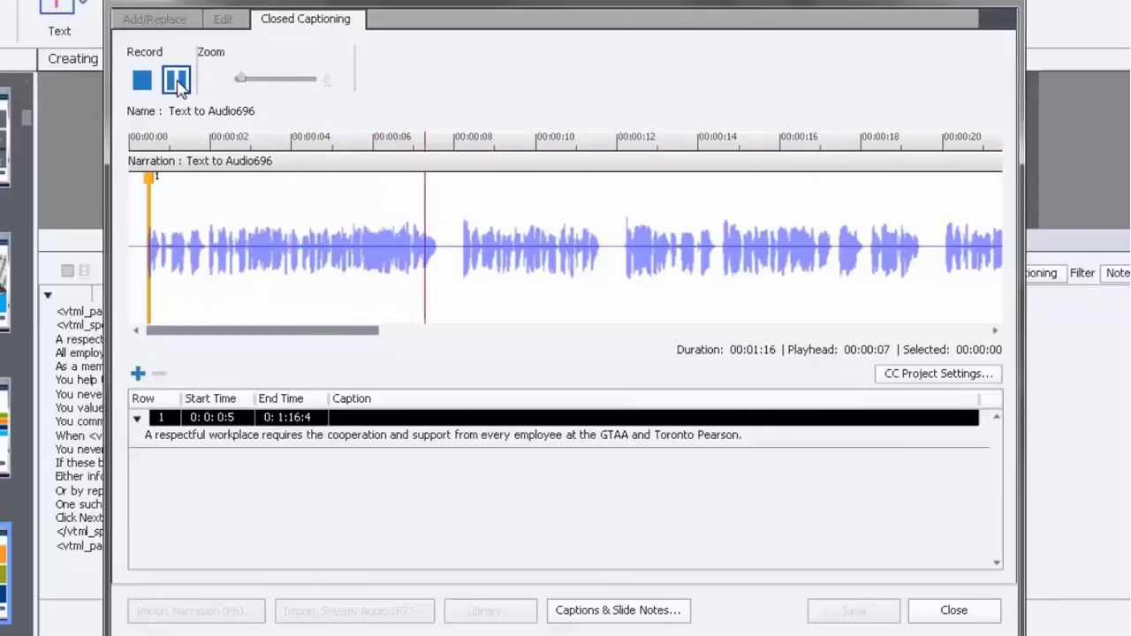
Add caption row 2 where the first sentence ends, trimmed to its own sentence.
left_click(175, 79)
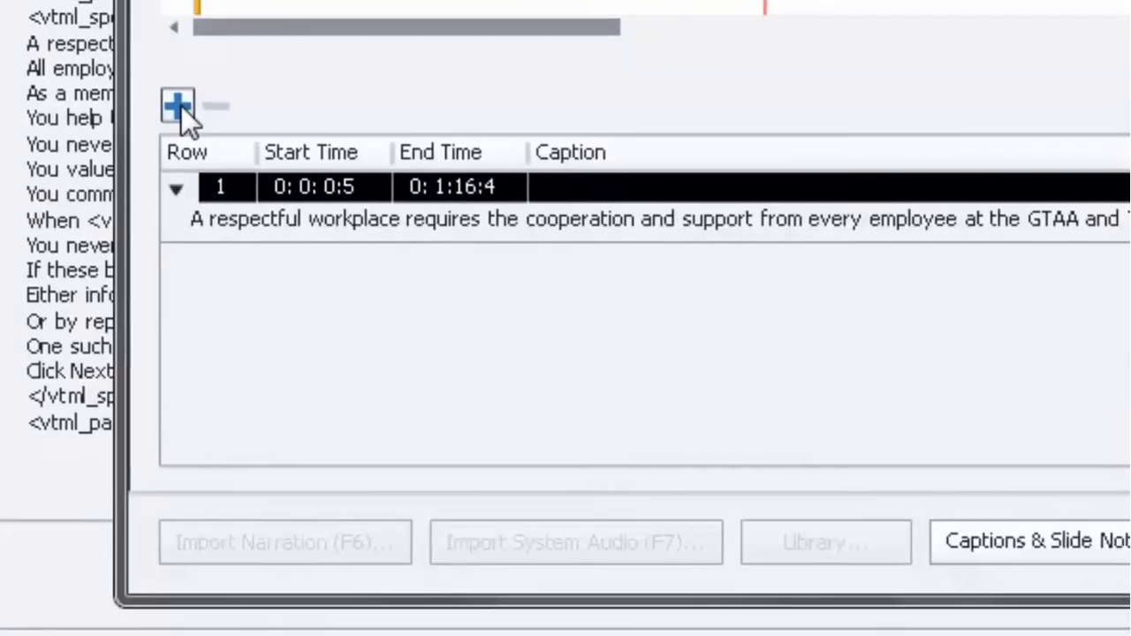
left_click(178, 107)
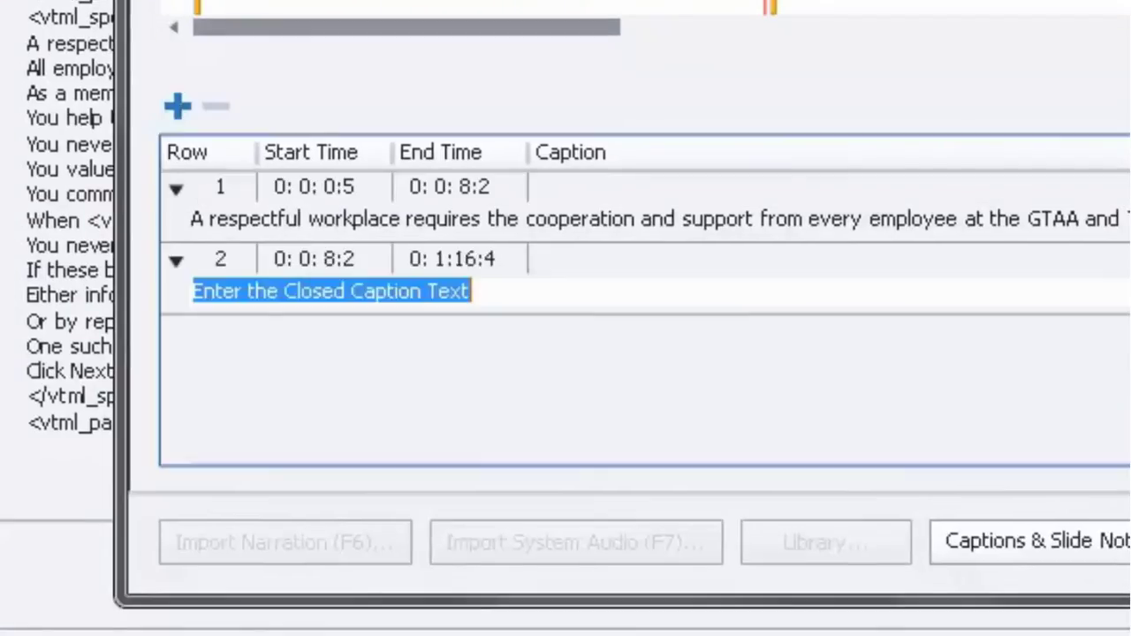
key("ctrl+v")
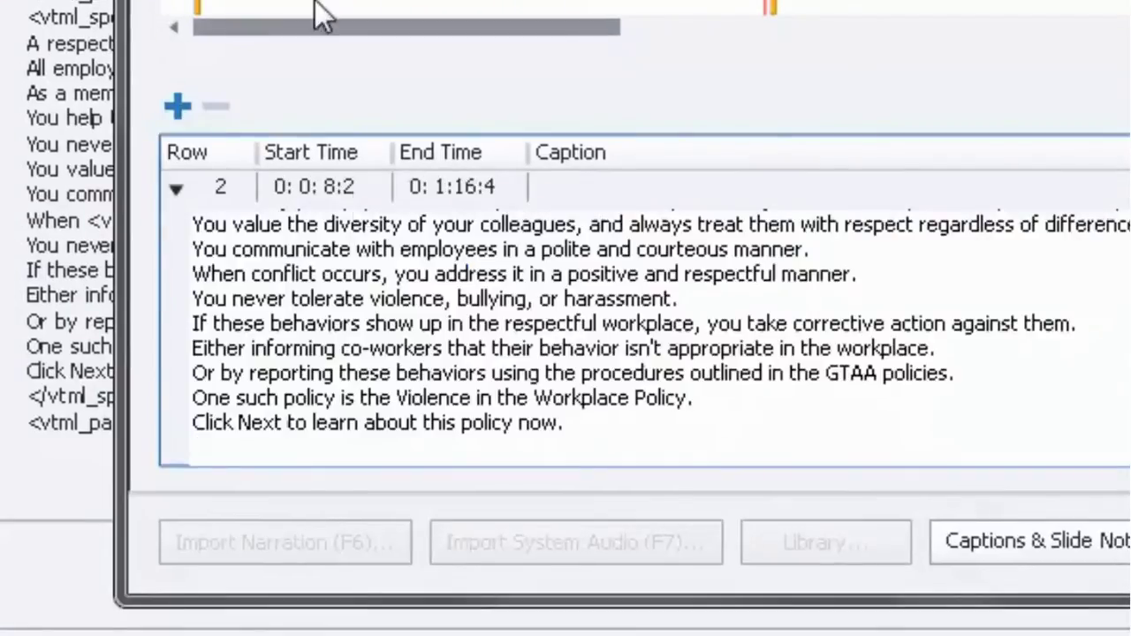
left_click_drag(579, 424, 181, 250)
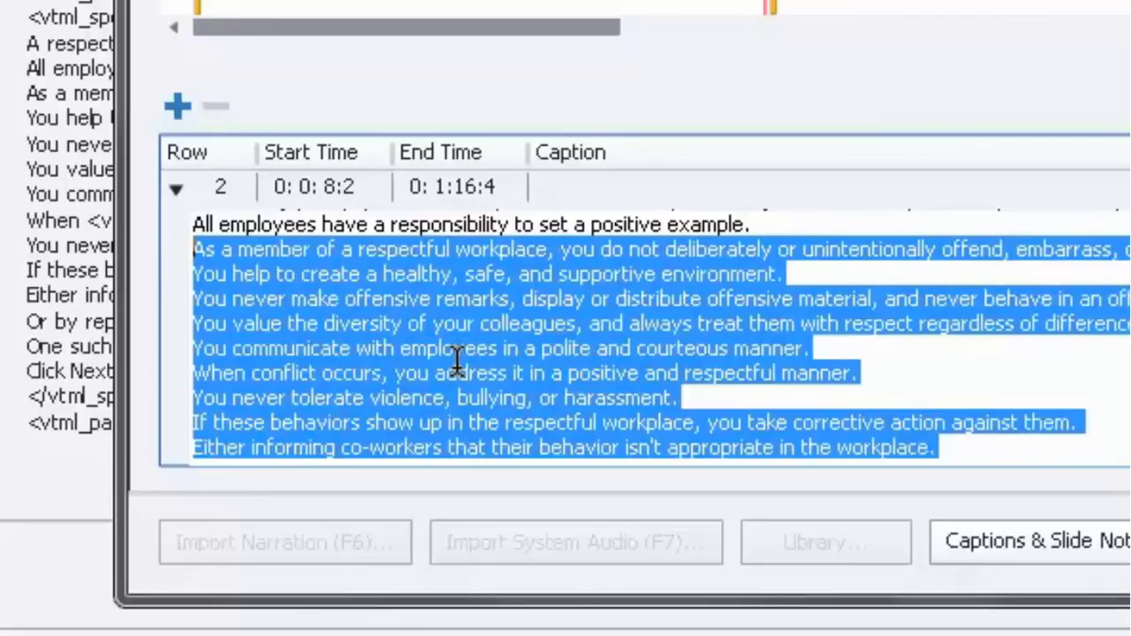
key("Delete")
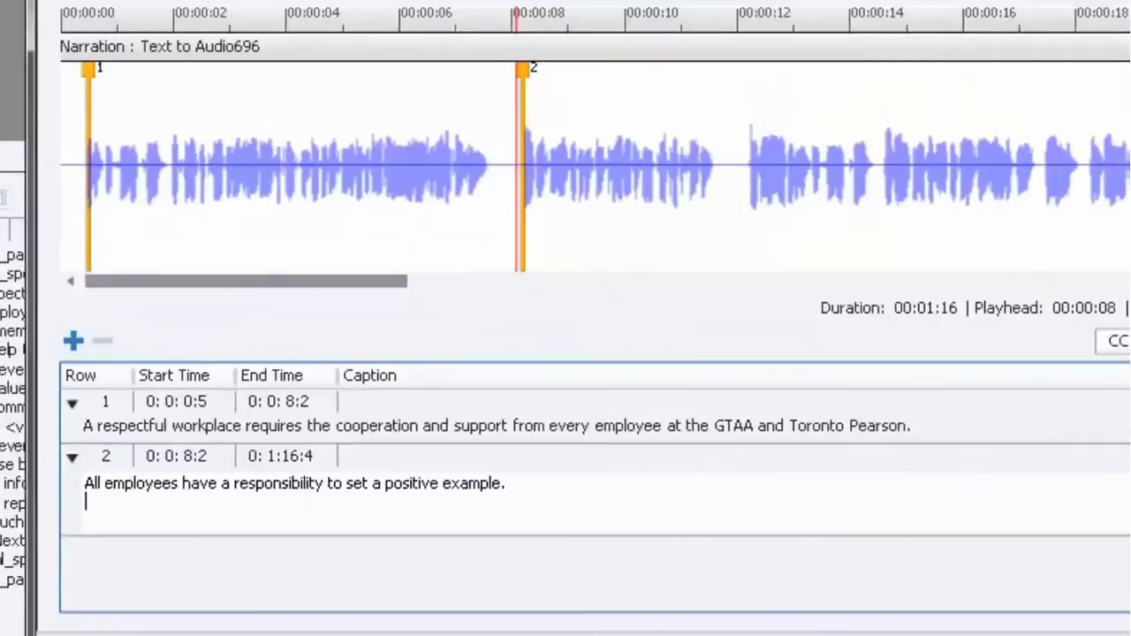
left_click(85, 62)
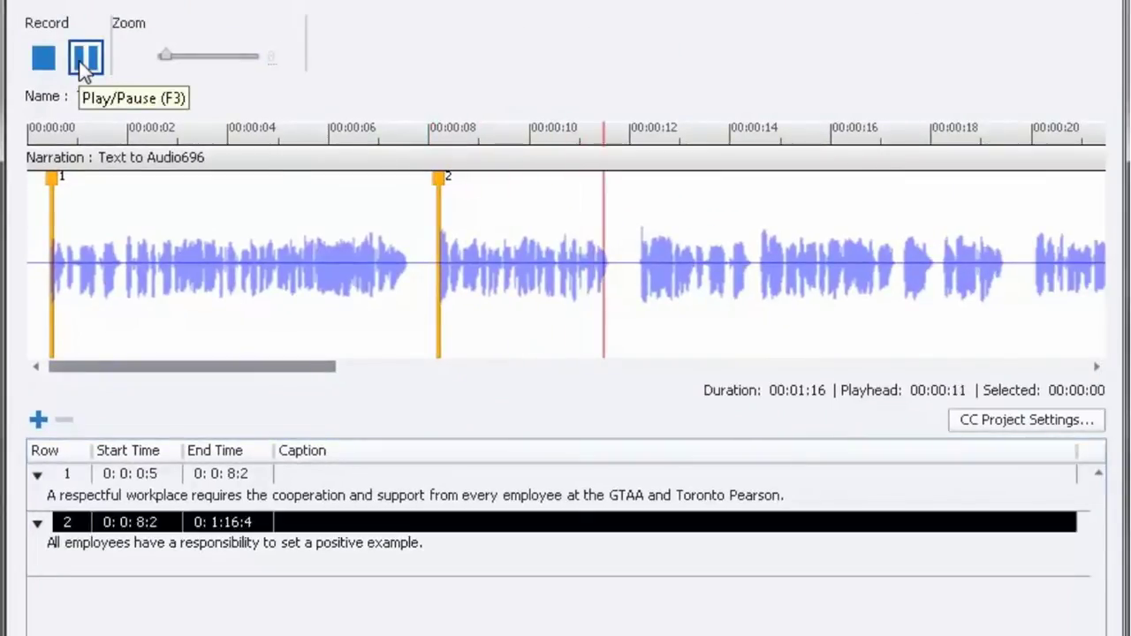
Add caption row 3 at about 12 seconds containing only the next sentence.
left_click(85, 65)
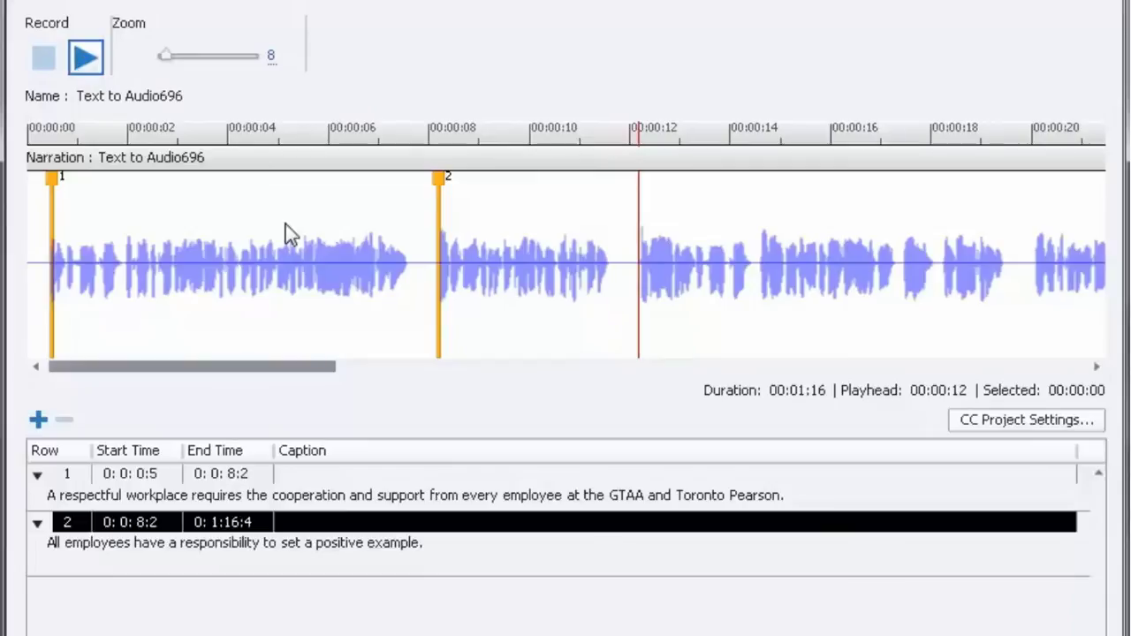
left_click(38, 420)
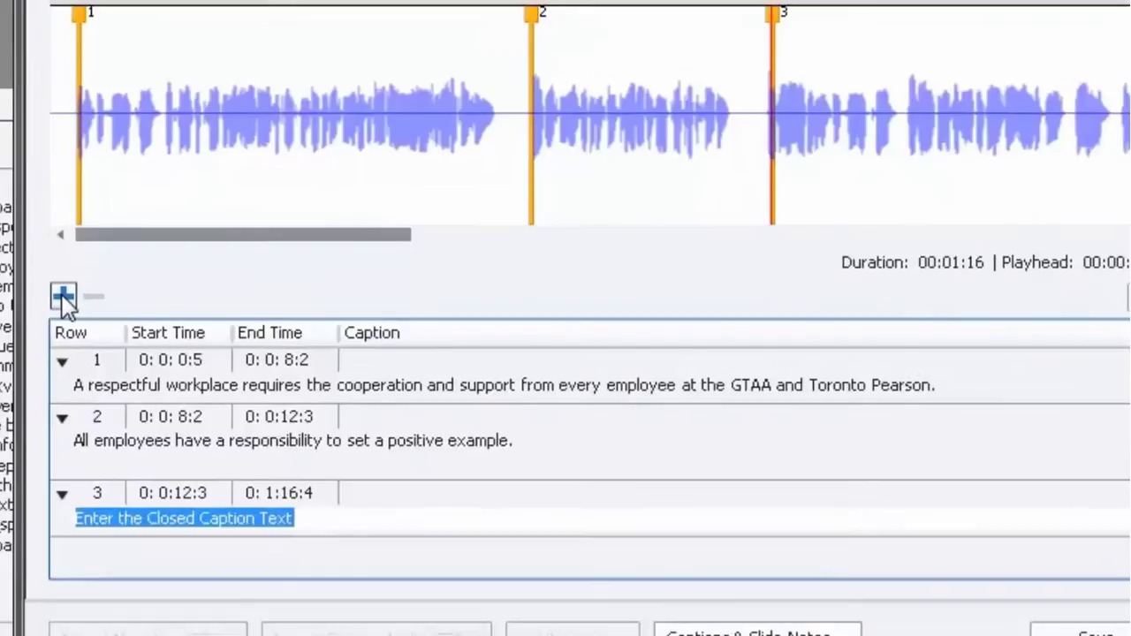
key("ctrl+v")
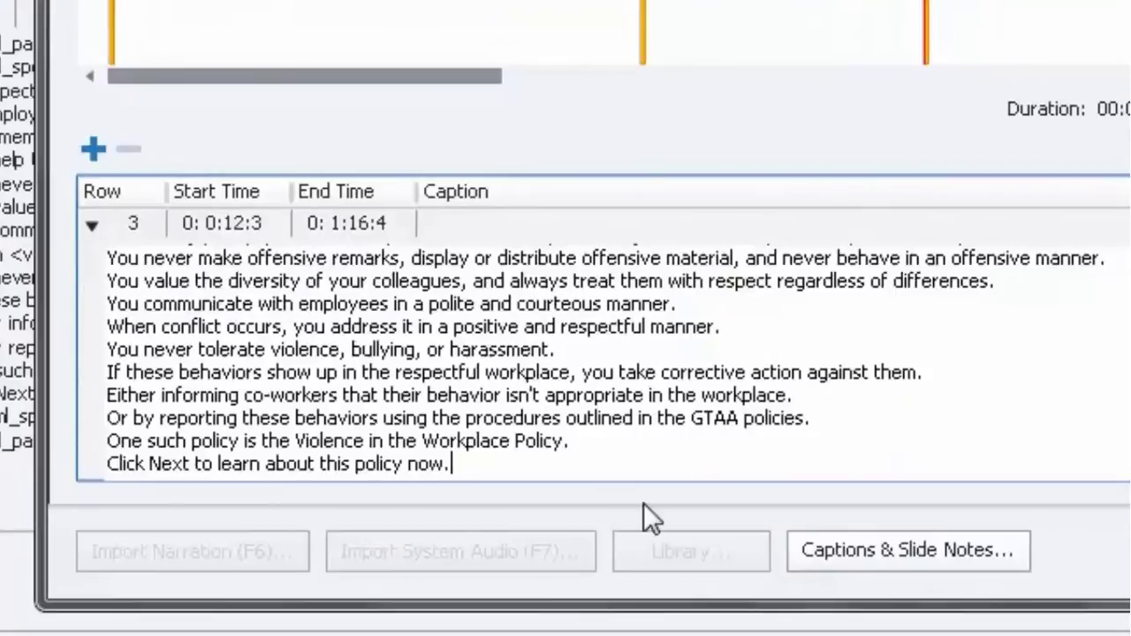
left_click_drag(493, 463, 87, 276)
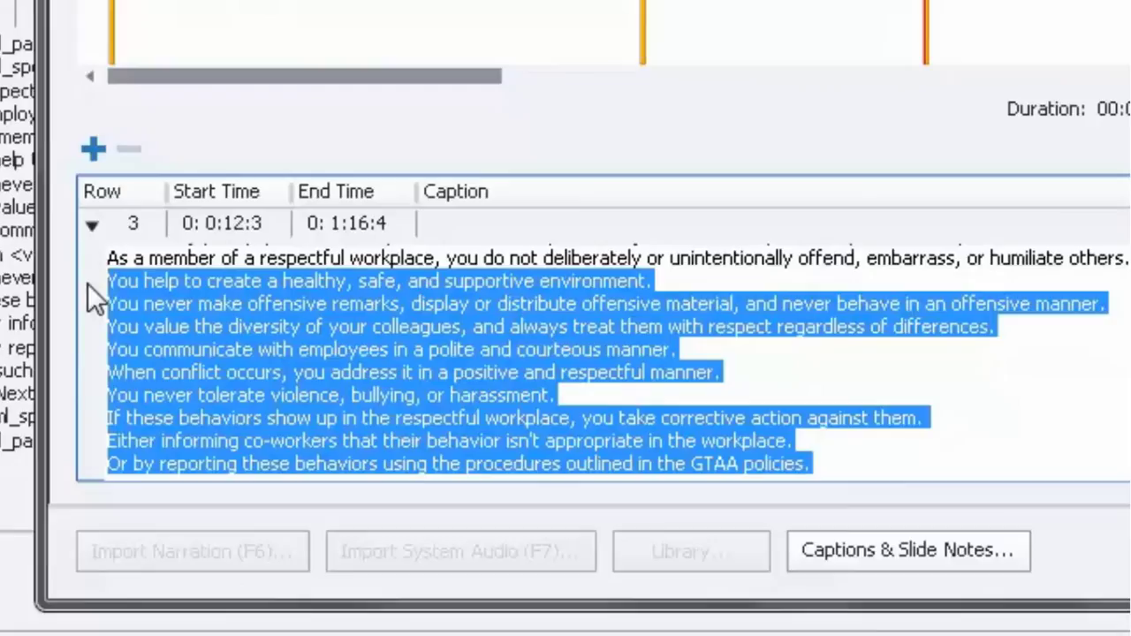
key("Delete")
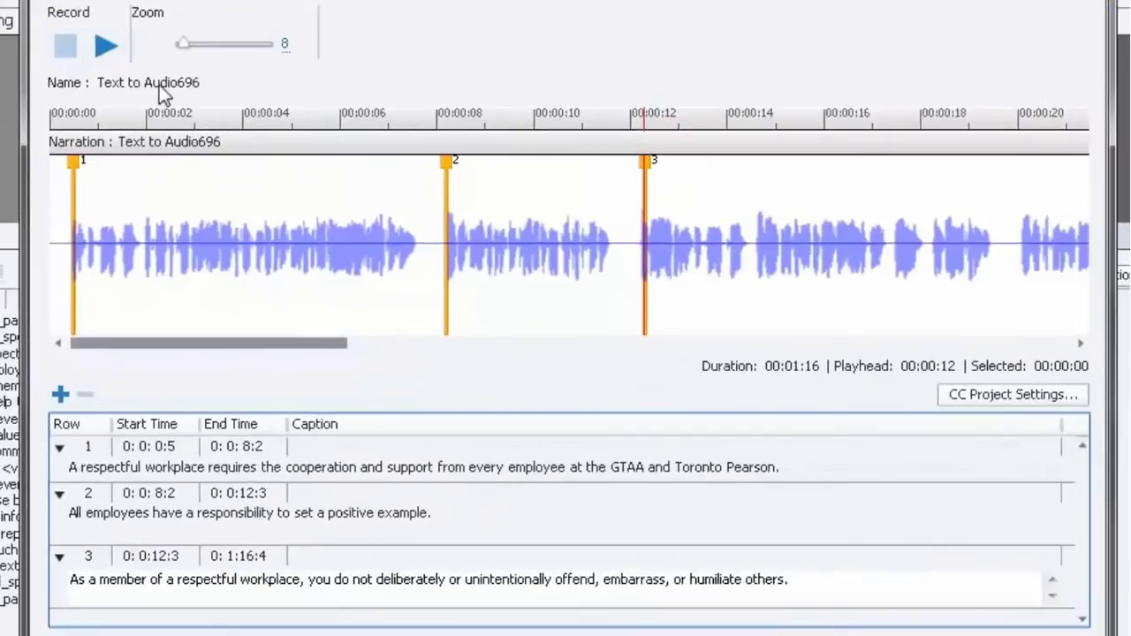
left_click(104, 47)
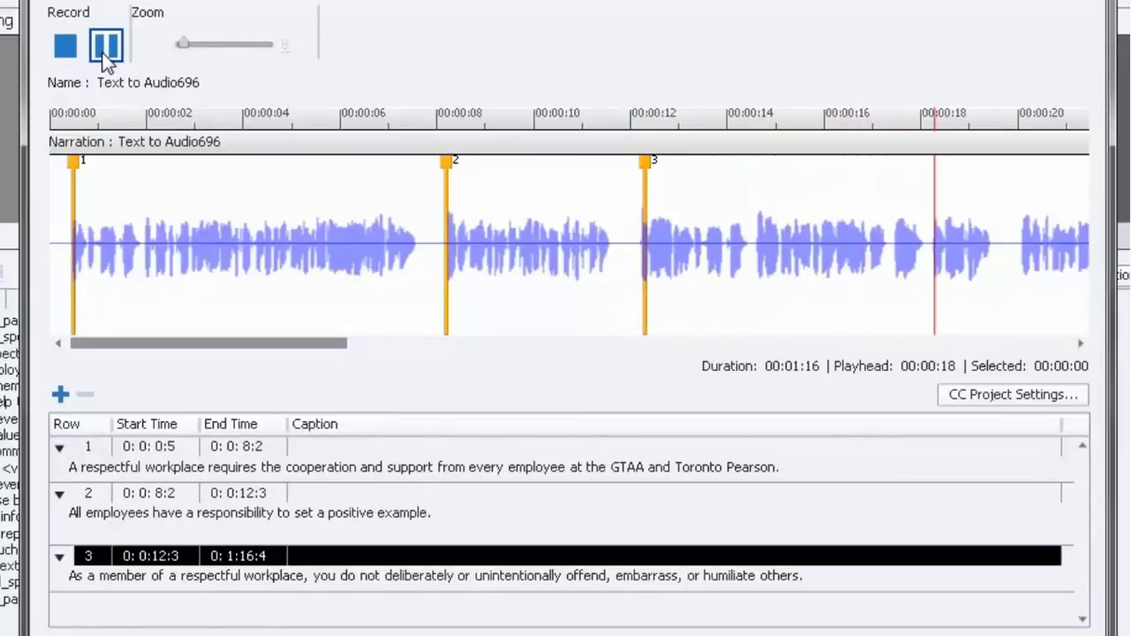
Add caption row 4 at about 20 seconds, keeping only its first sentence.
left_click(105, 48)
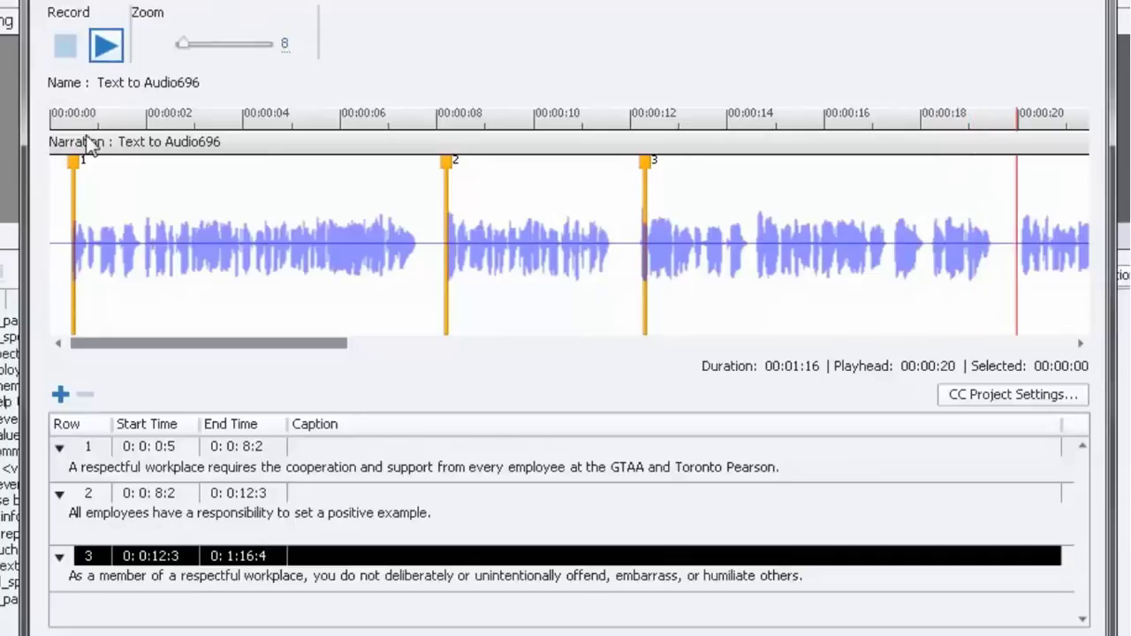
left_click(60, 394)
key("ctrl+v")
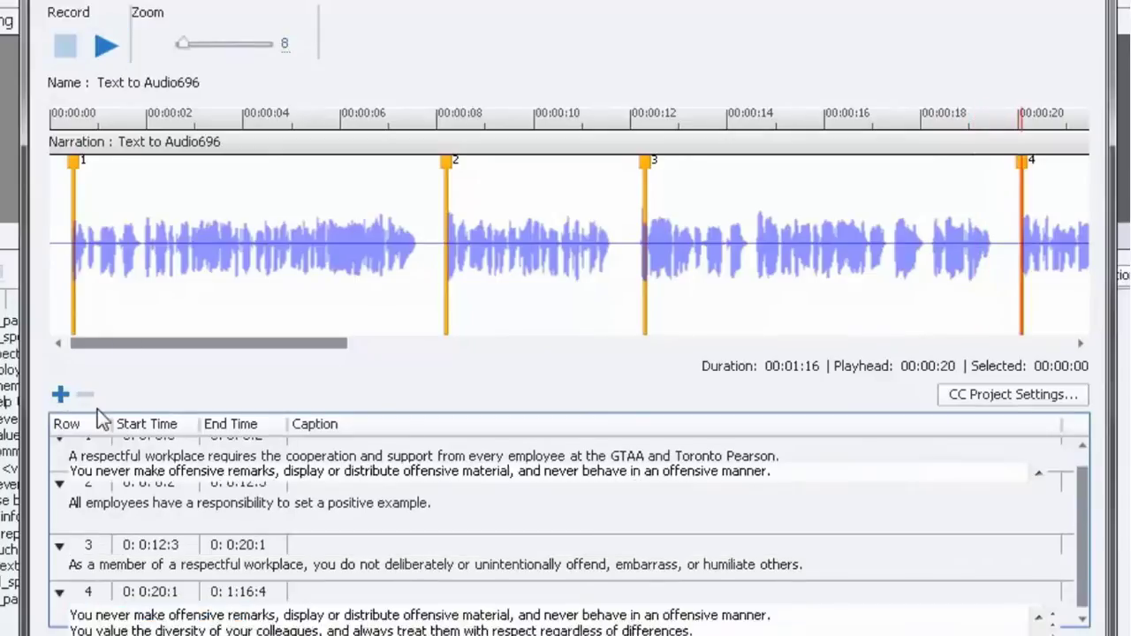
key("ctrl+a")
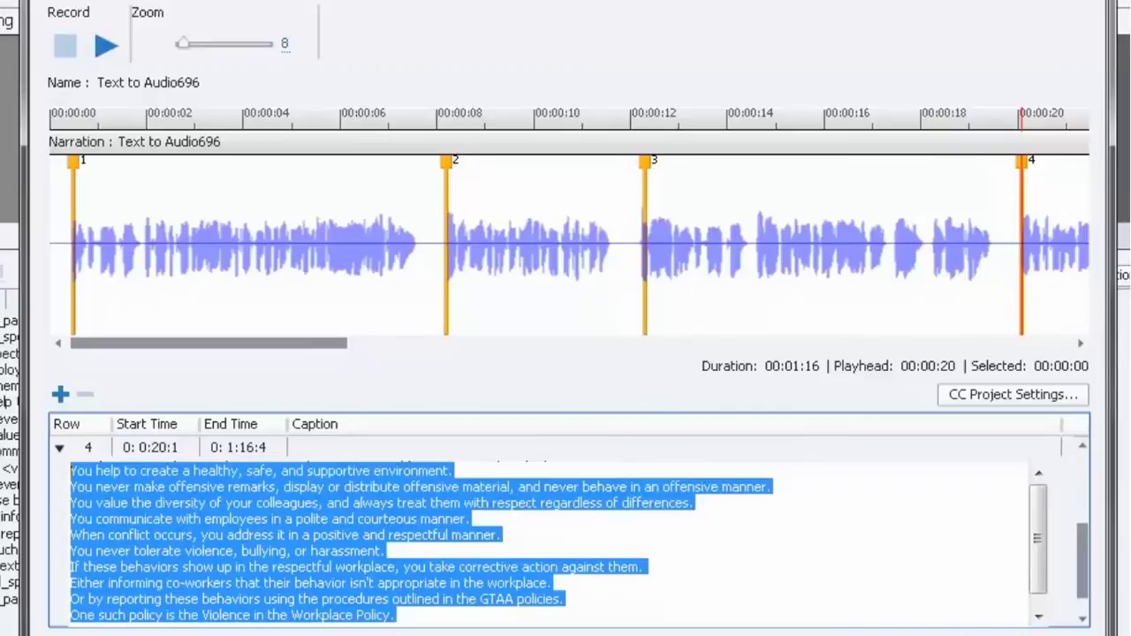
key("shift+Down")
key("ctrl+x")
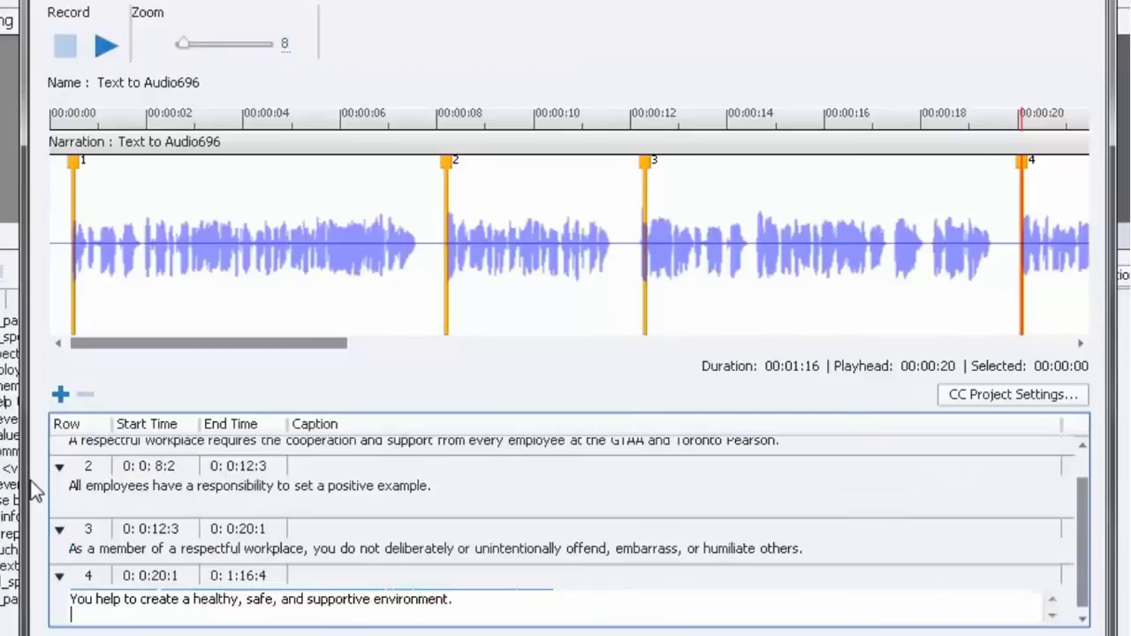
left_click(114, 52)
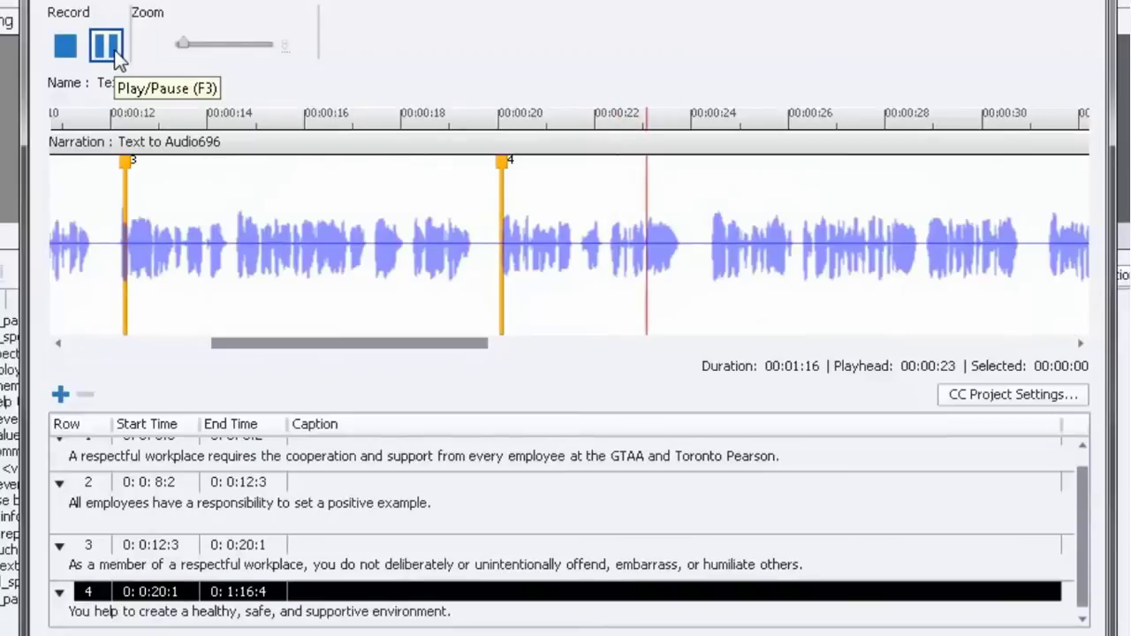
Add caption row 5 at about 24 seconds with 'You never make offensive remarks…', stopping near 0:31.
left_click(117, 54)
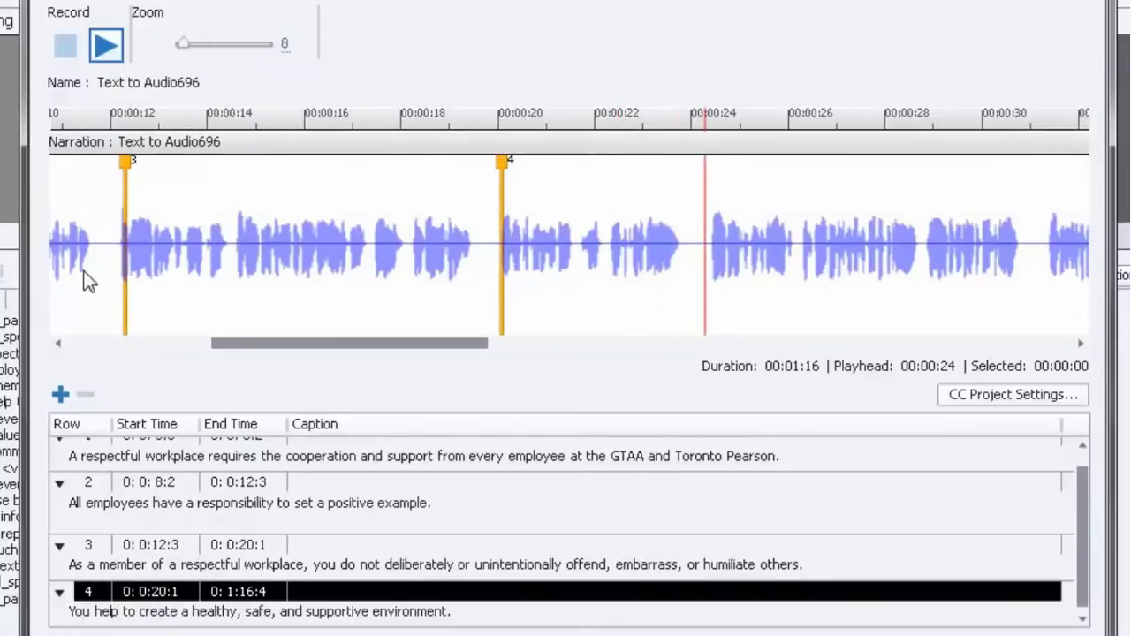
left_click(60, 394)
key("ctrl+v")
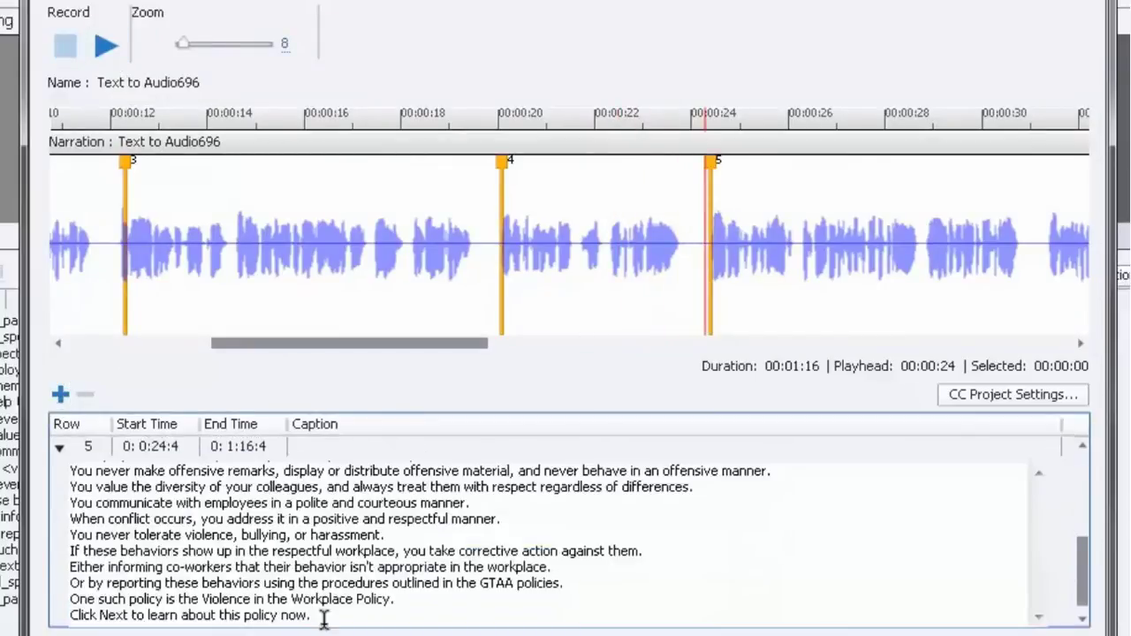
left_click_drag(314, 615, 60, 476)
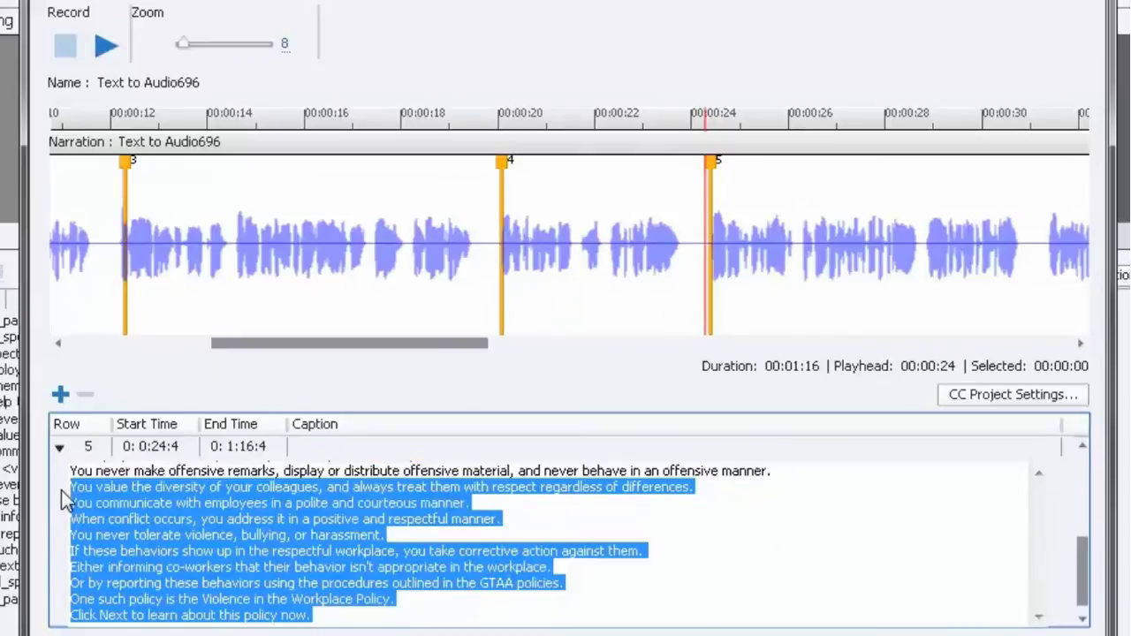
key("ctrl+x")
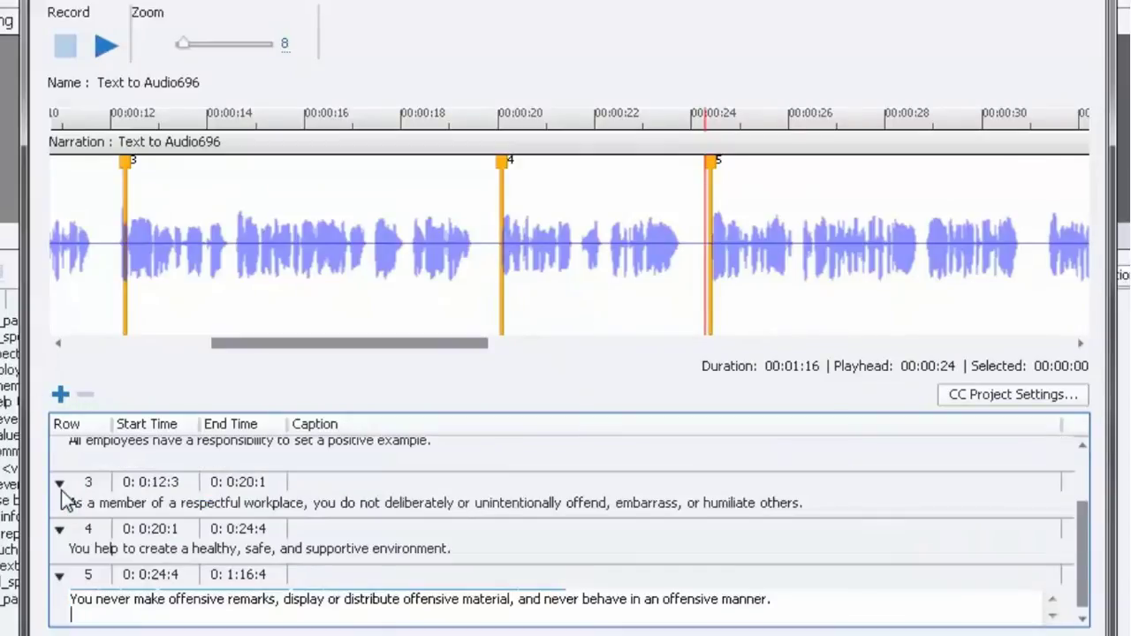
left_click(107, 48)
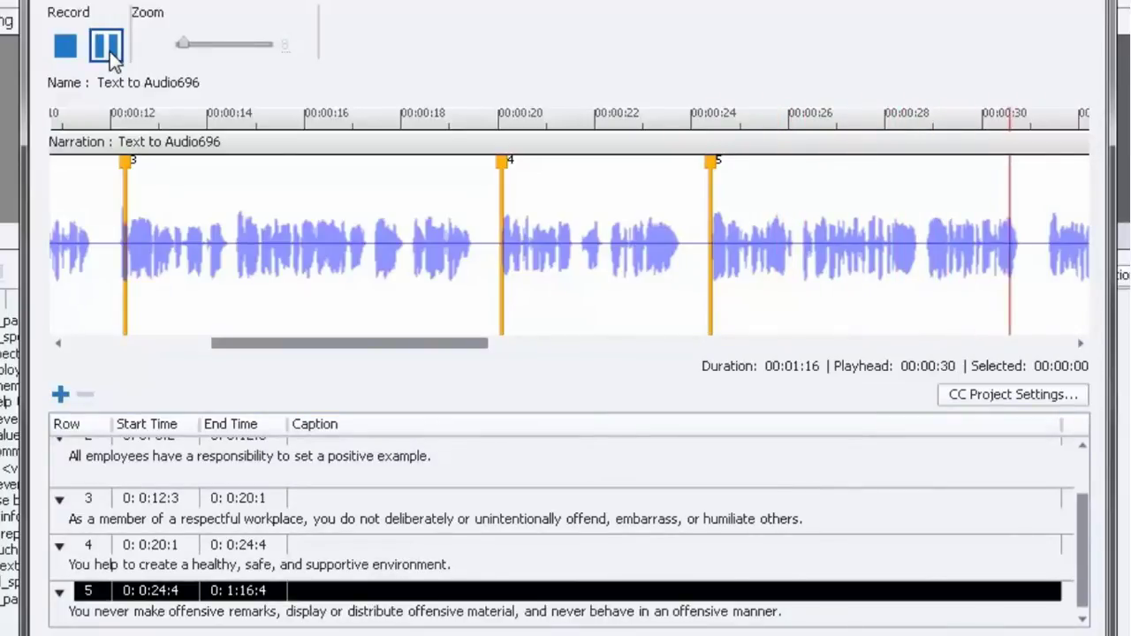
left_click(107, 48)
Add caption row 6 with the colleague-diversity sentence and row 7 at 0:37.
left_click(60, 394)
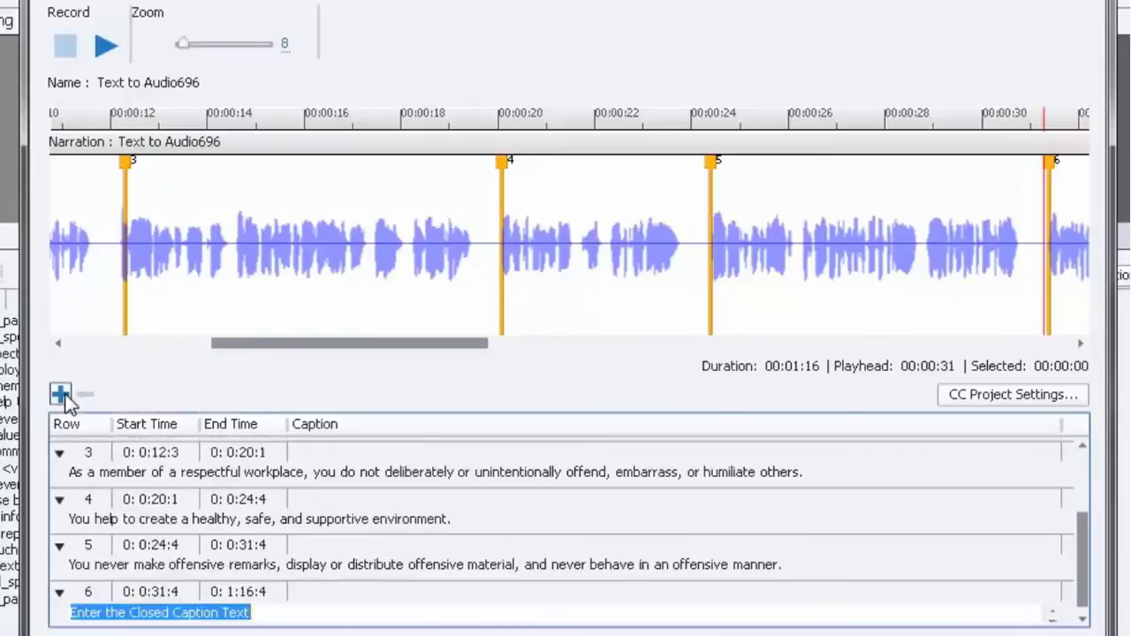
key("ctrl+v")
left_click_drag(327, 618, 56, 502)
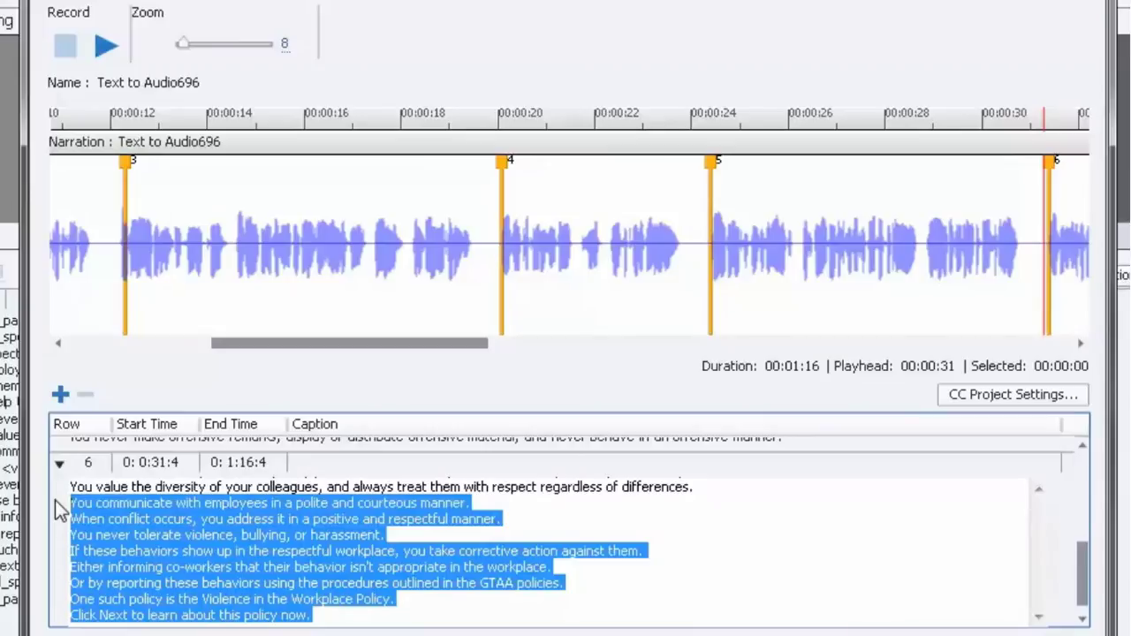
key("ctrl+x")
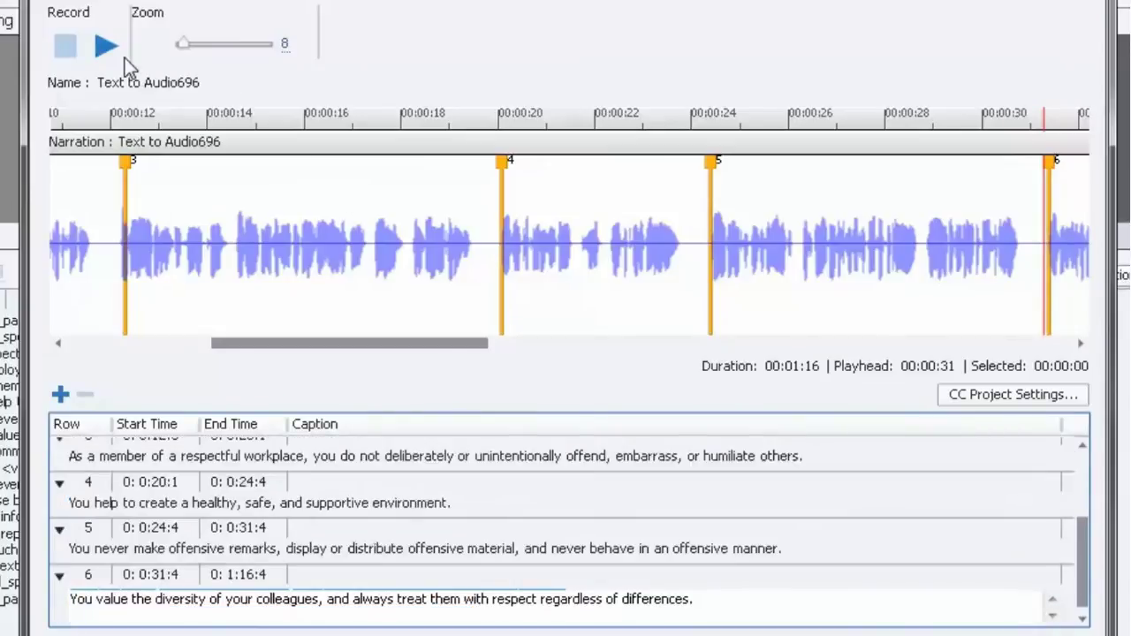
left_click_drag(412, 344, 655, 368)
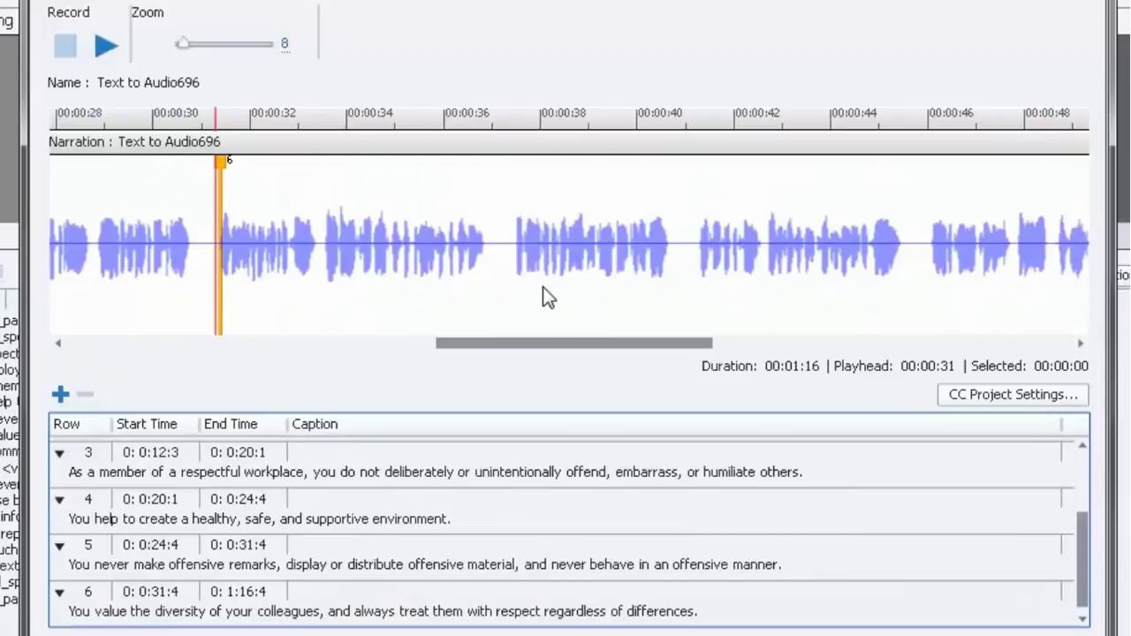
left_click(516, 125)
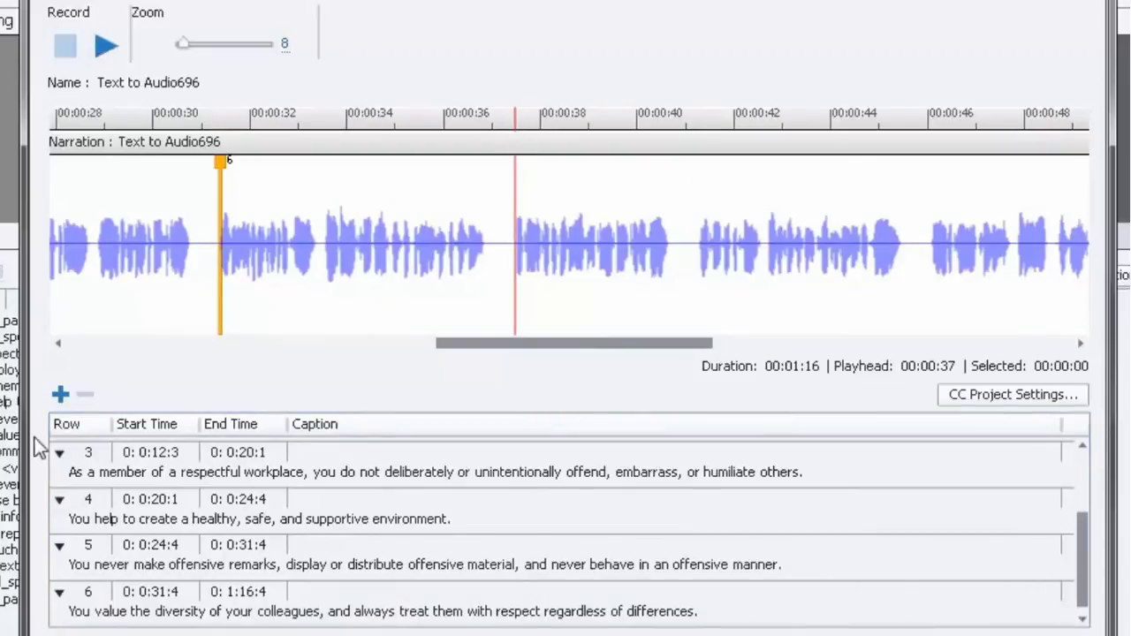
left_click(60, 394)
key("ctrl+v")
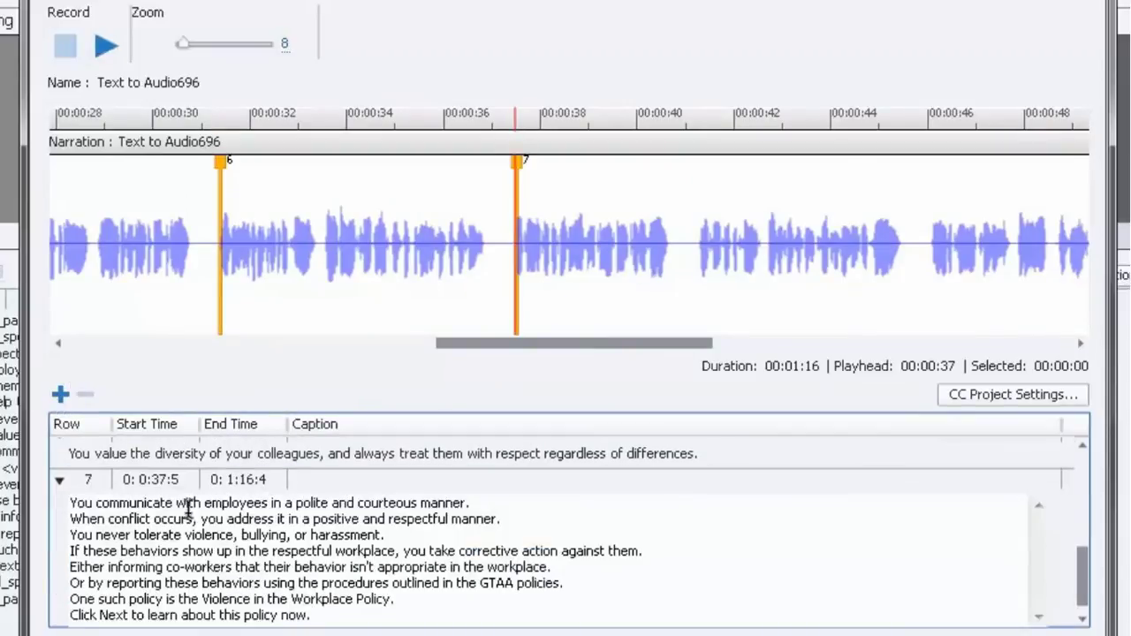
left_click_drag(325, 611, 38, 515)
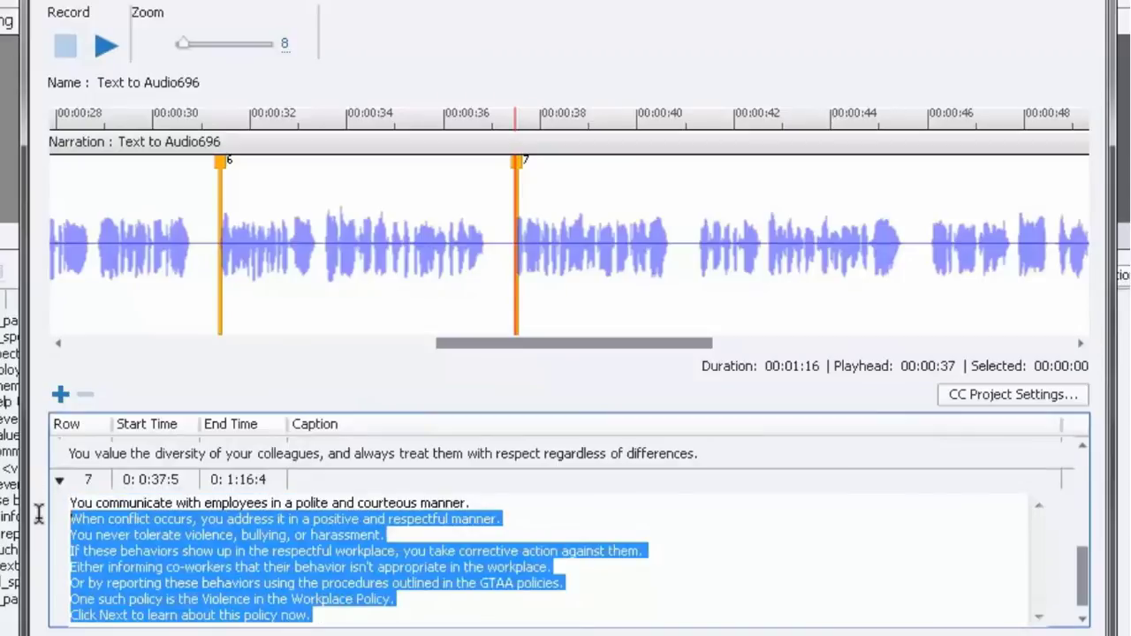
key("ctrl+x")
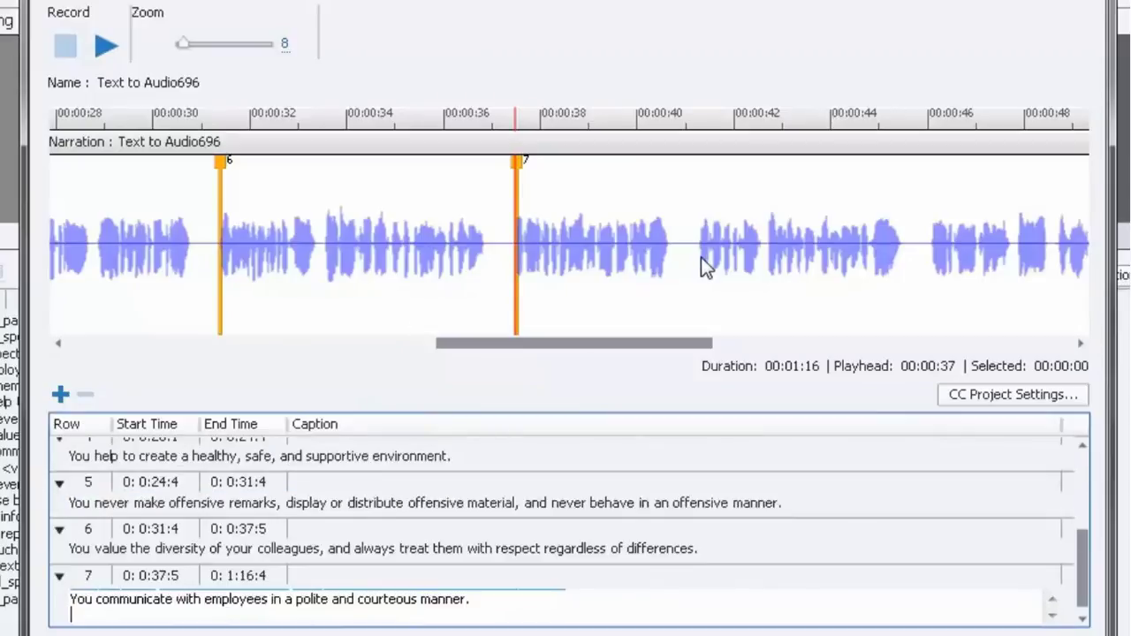
Add caption rows 8 at 0:41 and 9 with 'You never tolerate violence, bullying, or harassment.'.
left_click(698, 241)
left_click(60, 394)
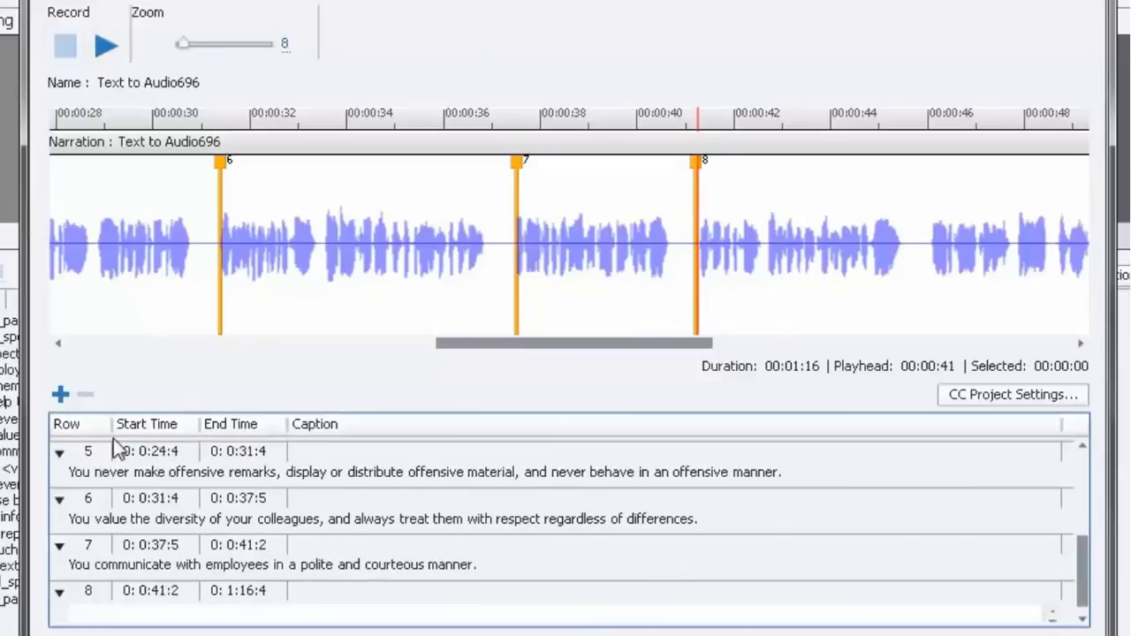
key("ctrl+v")
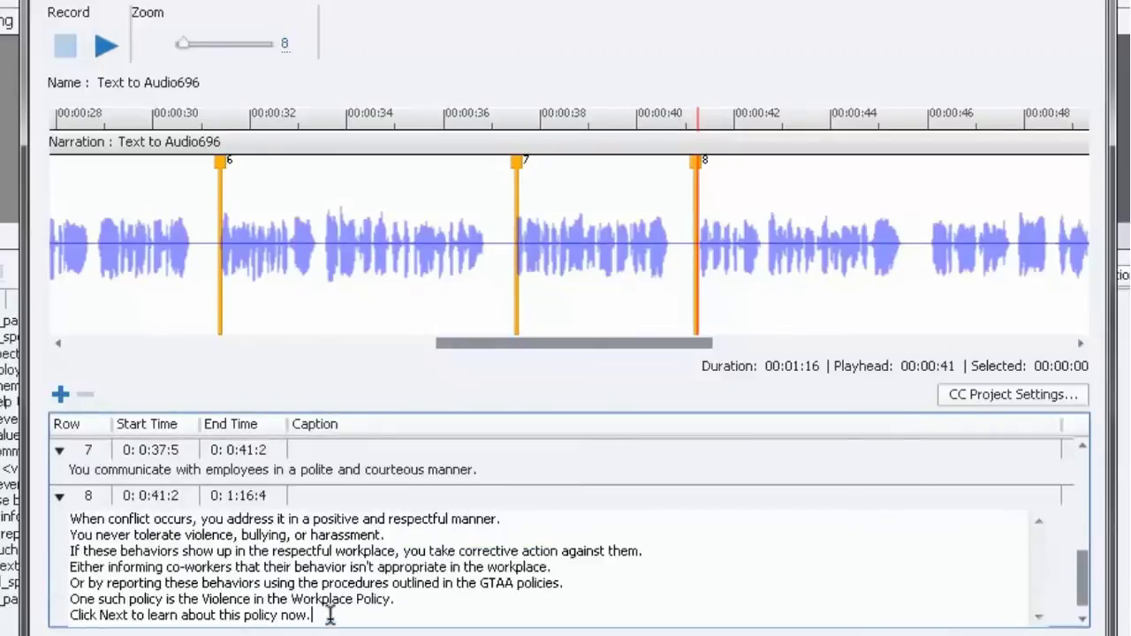
left_click_drag(329, 616, 59, 538)
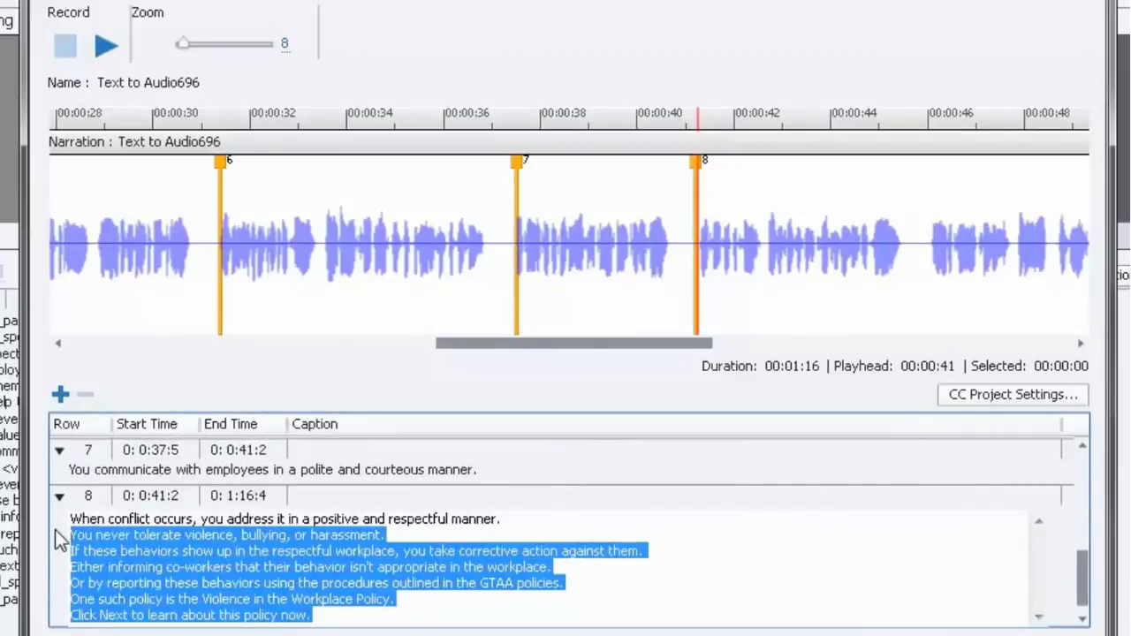
key("ctrl+x")
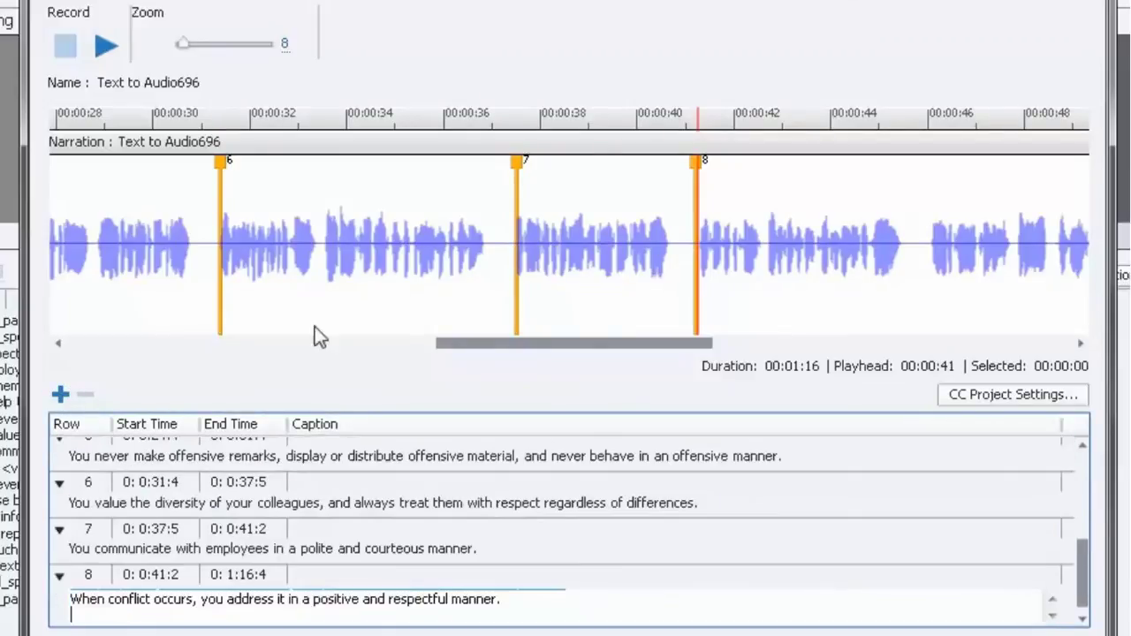
left_click(928, 247)
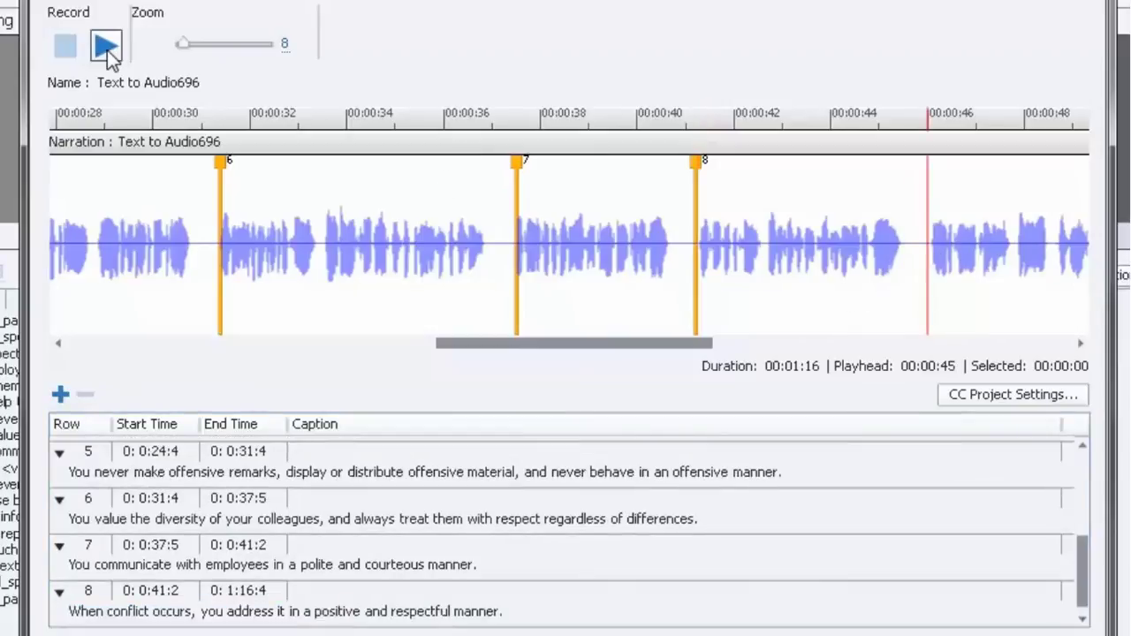
left_click(60, 394)
key("ctrl+v")
left_click_drag(312, 616, 64, 552)
key("ctrl+x")
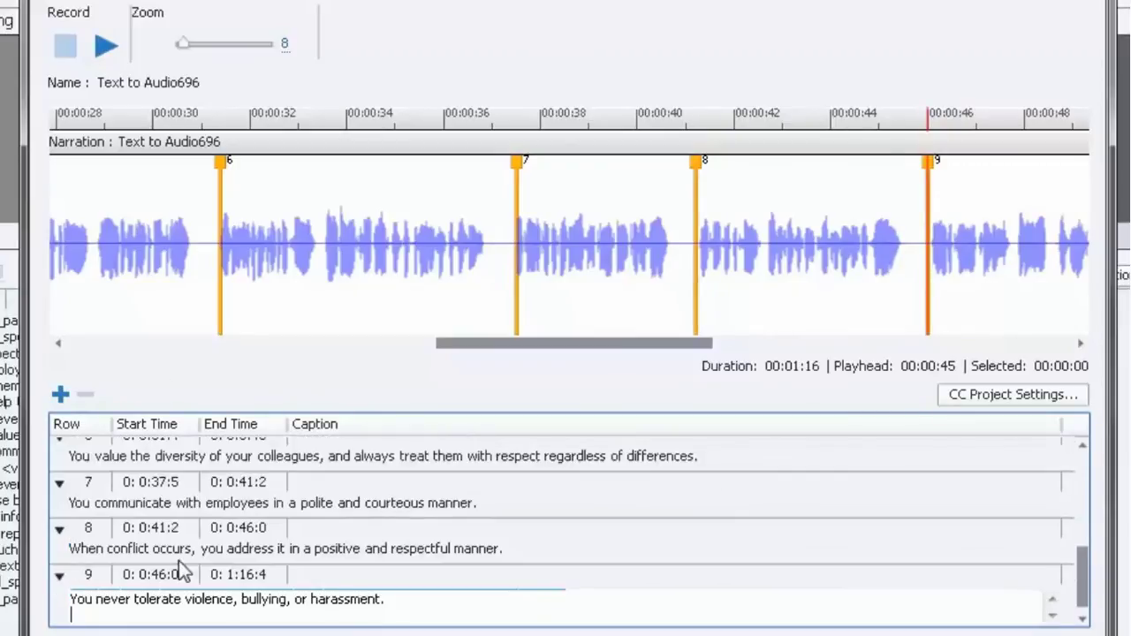
Add caption rows 10 at 0:50 and 11 at 0:55, each trimmed to one sentence.
left_click_drag(701, 344, 830, 362)
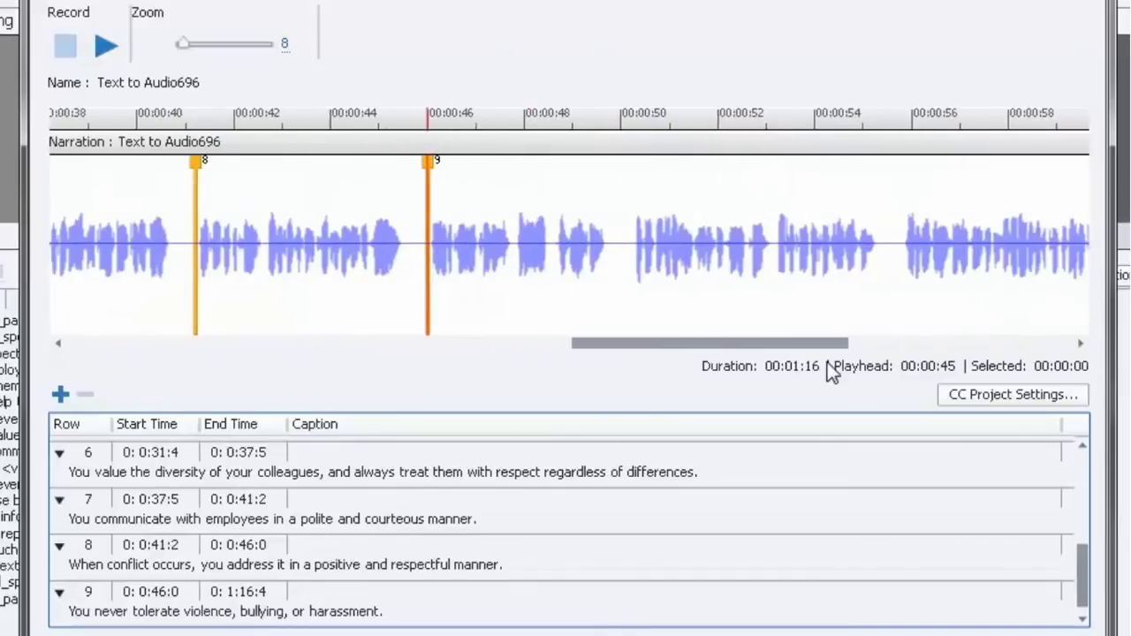
left_click(628, 244)
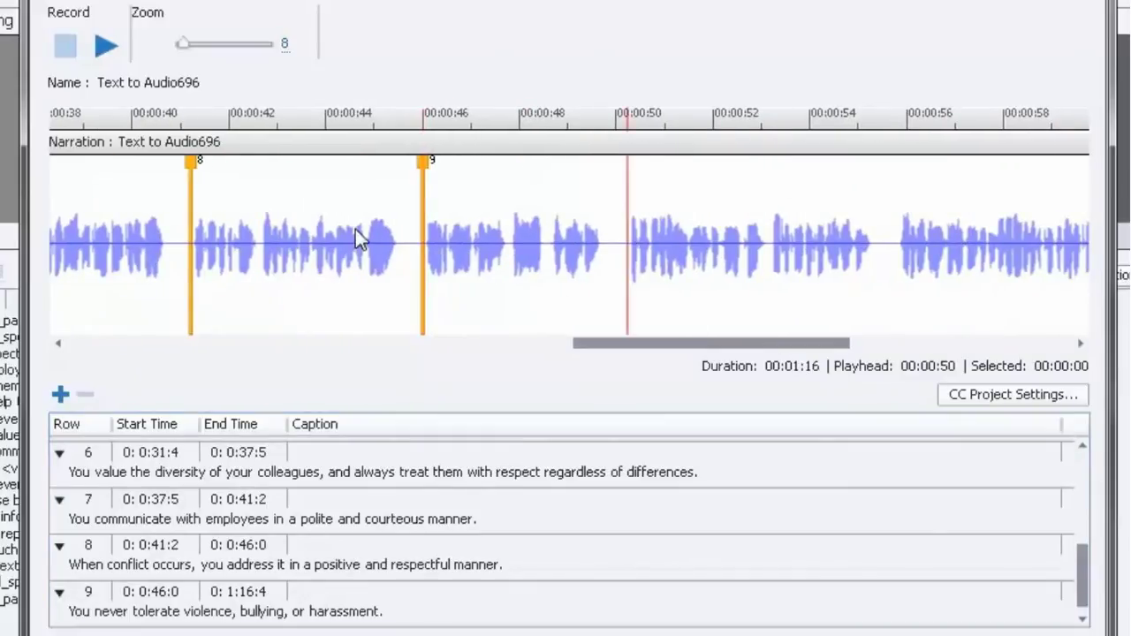
left_click(60, 395)
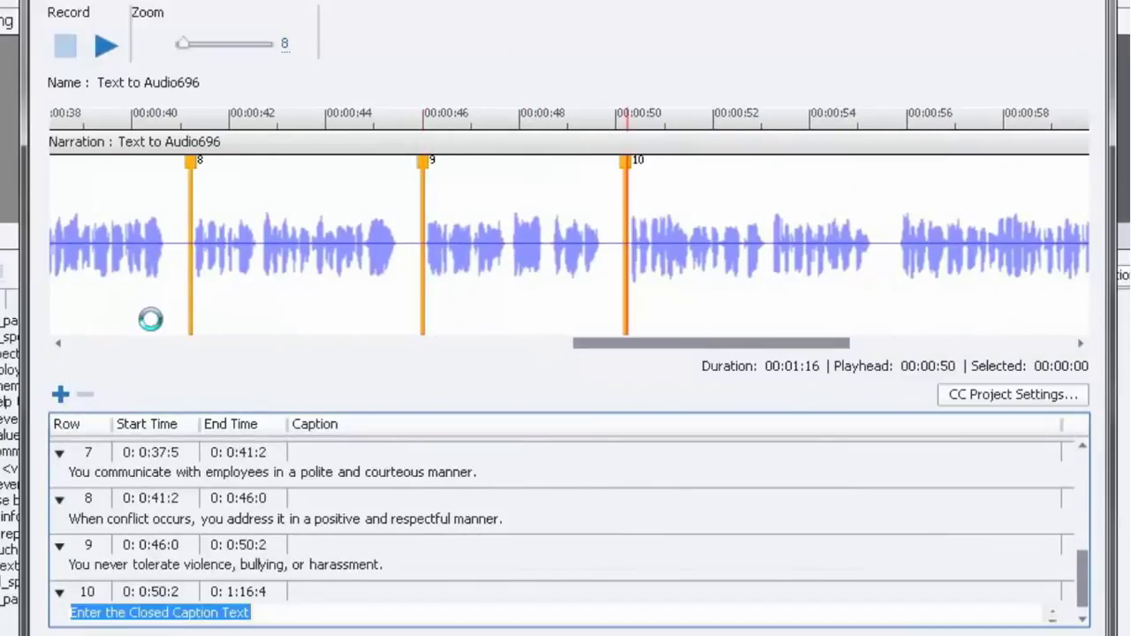
key("ctrl+v")
left_click_drag(311, 616, 41, 572)
key("ctrl+x")
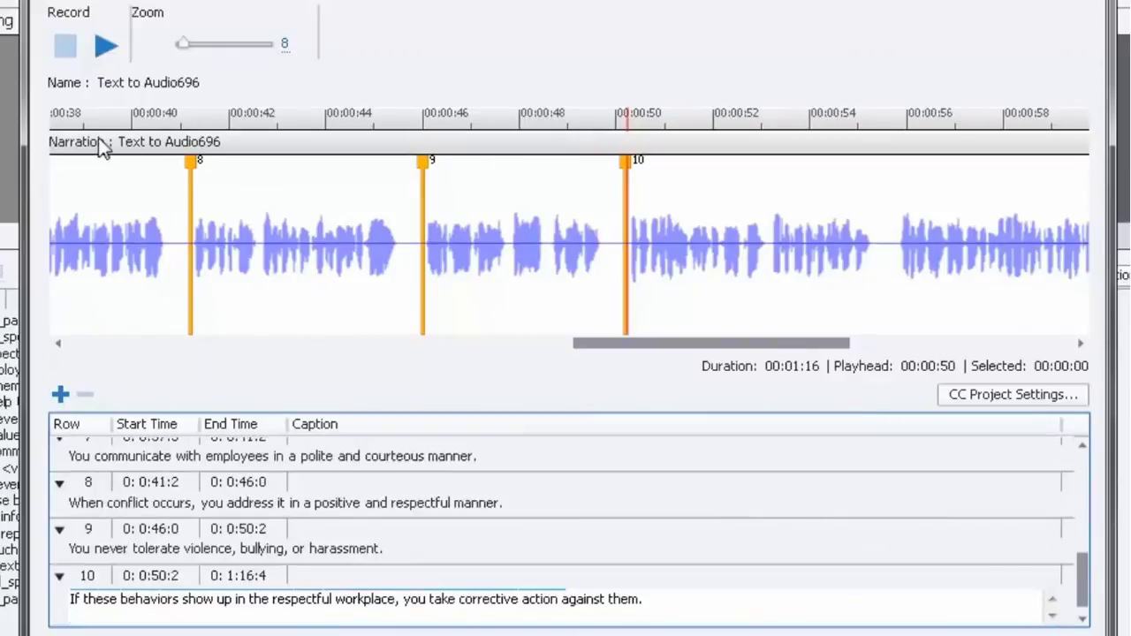
left_click(901, 241)
left_click(60, 394)
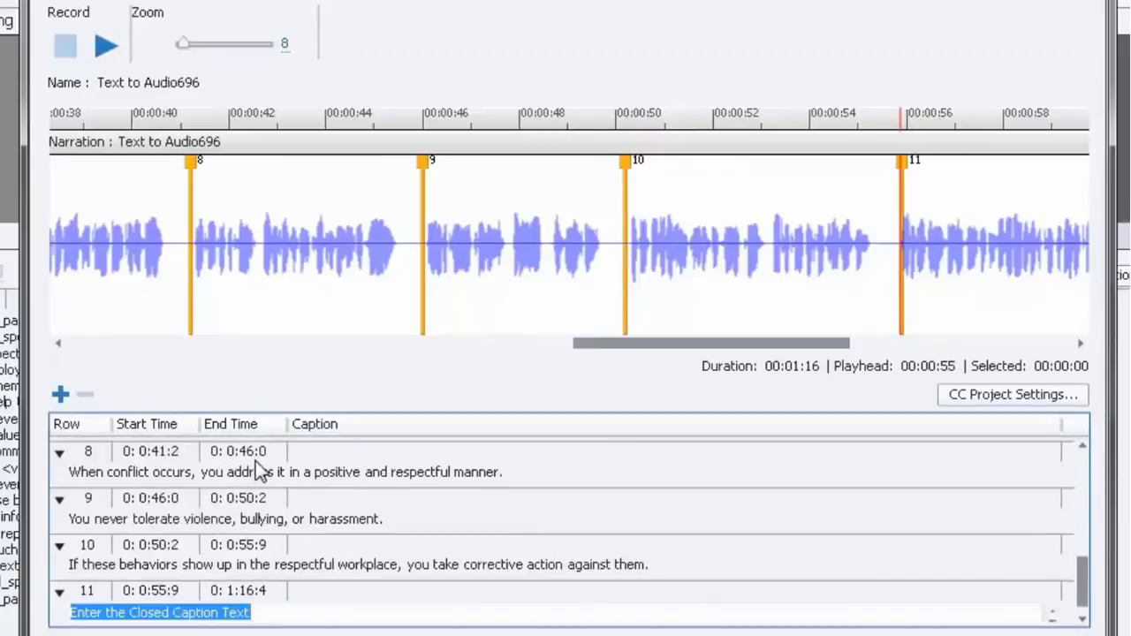
key("ctrl+v")
left_click_drag(319, 622, 51, 586)
key("Delete")
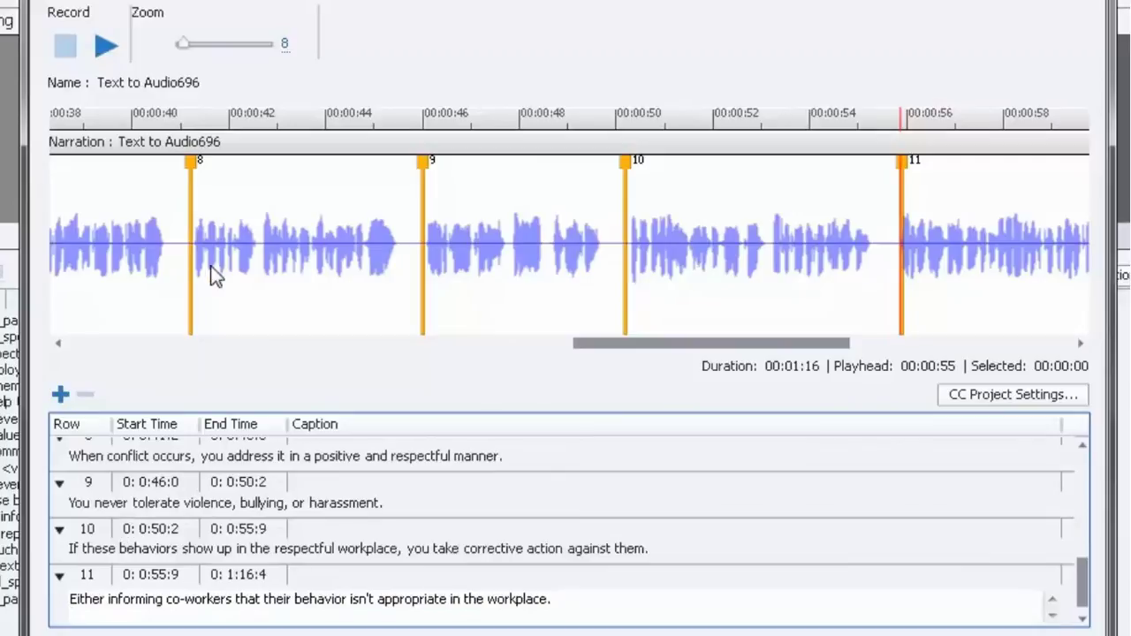
Add caption rows 12 at 1:00 and 13 at 1:06, each holding one sentence.
left_click_drag(815, 341, 985, 369)
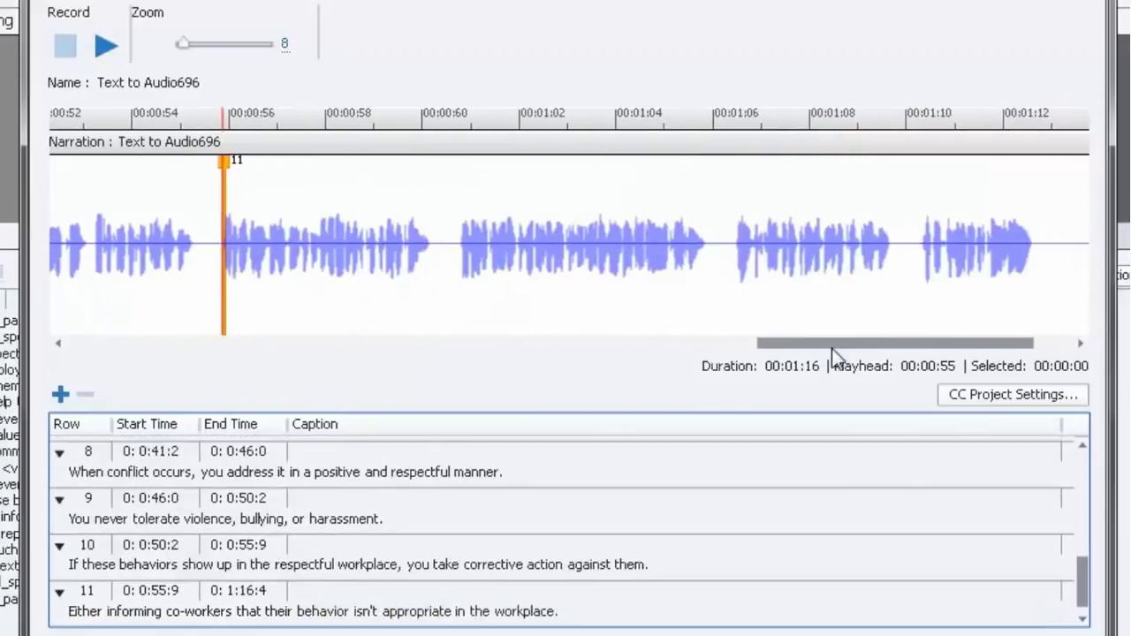
left_click(461, 127)
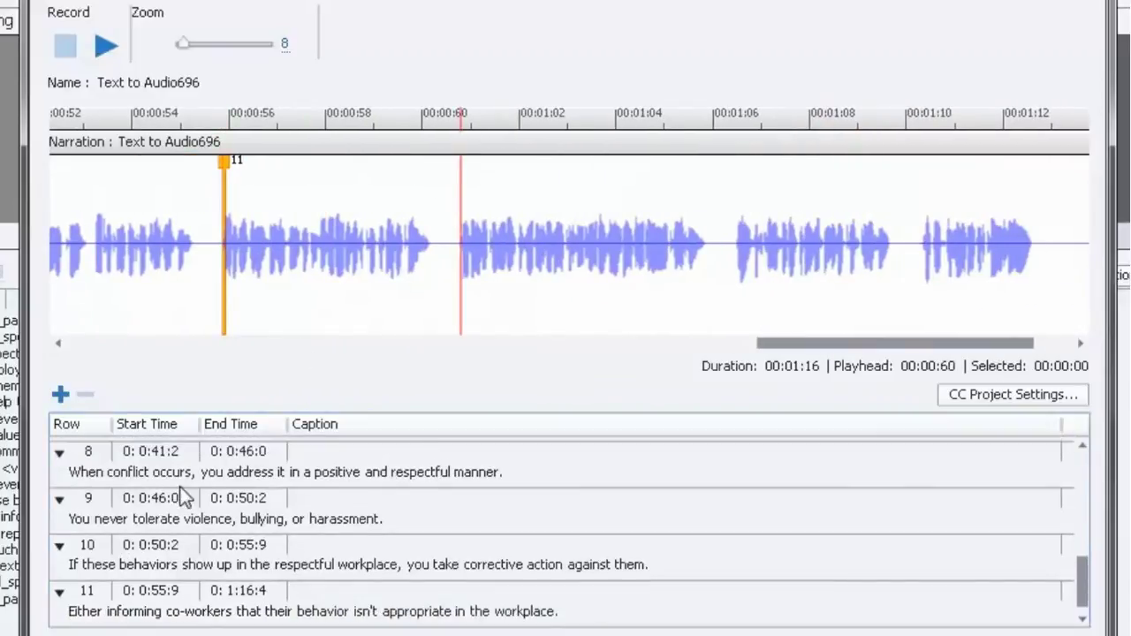
left_click(60, 394)
key("ctrl+v")
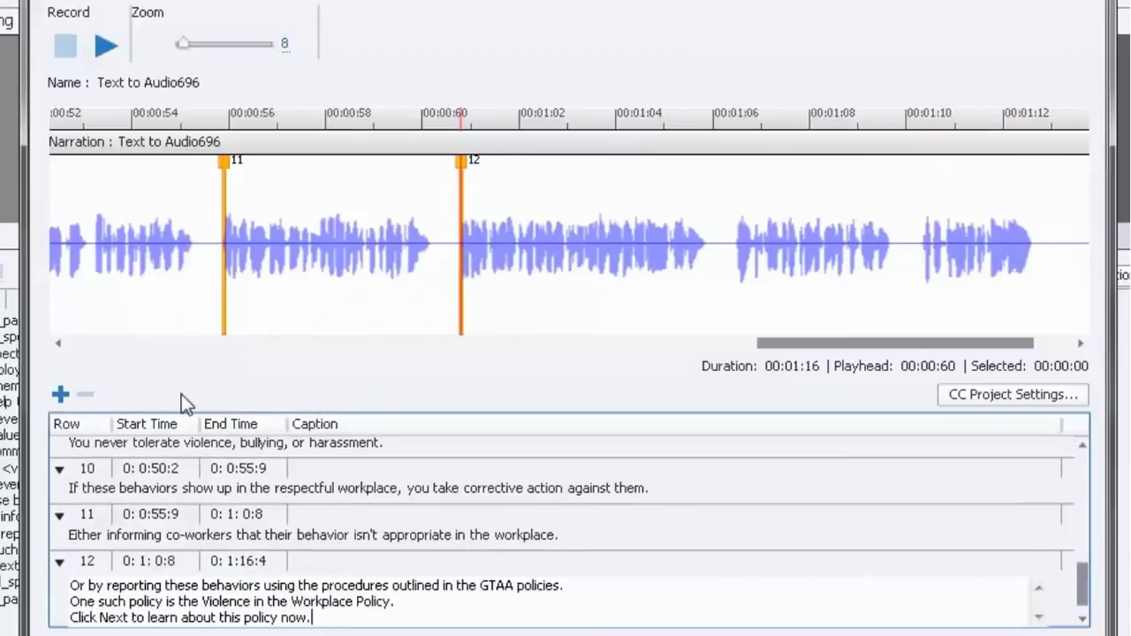
left_click_drag(318, 619, 45, 607)
key("BackSpace")
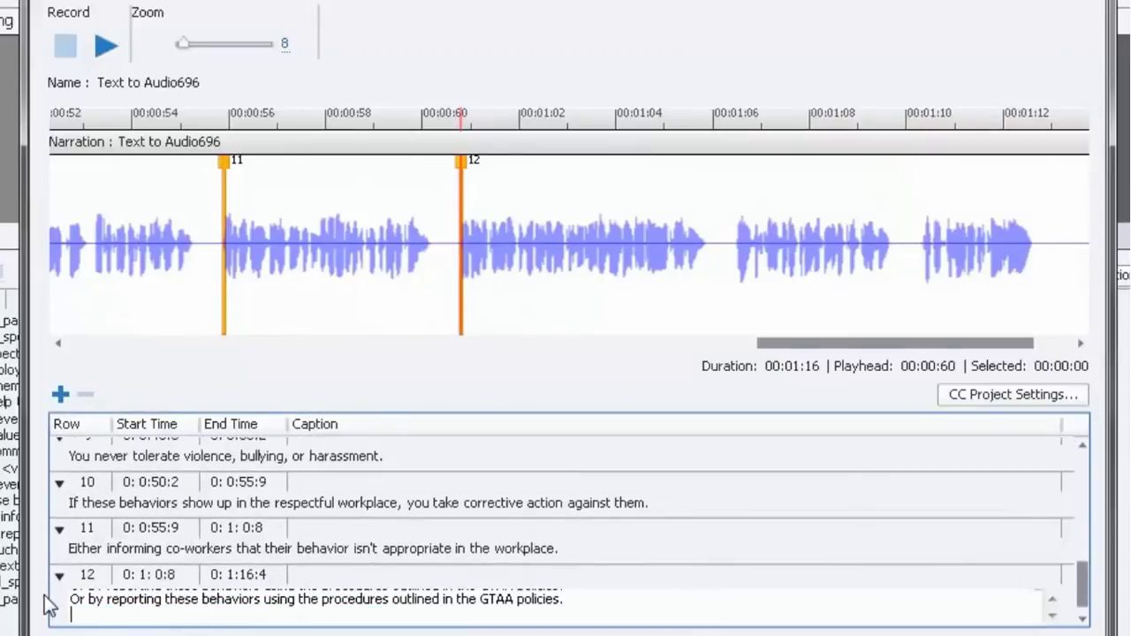
left_click(735, 239)
left_click(60, 394)
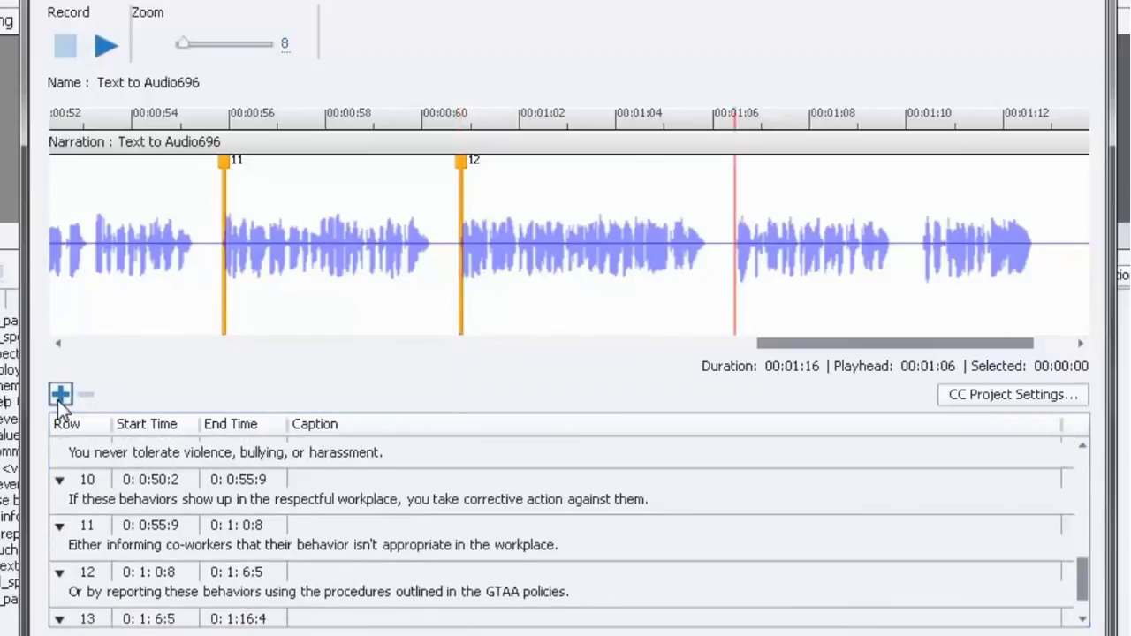
key("ctrl+v")
left_click_drag(323, 618, 50, 612)
key("BackSpace")
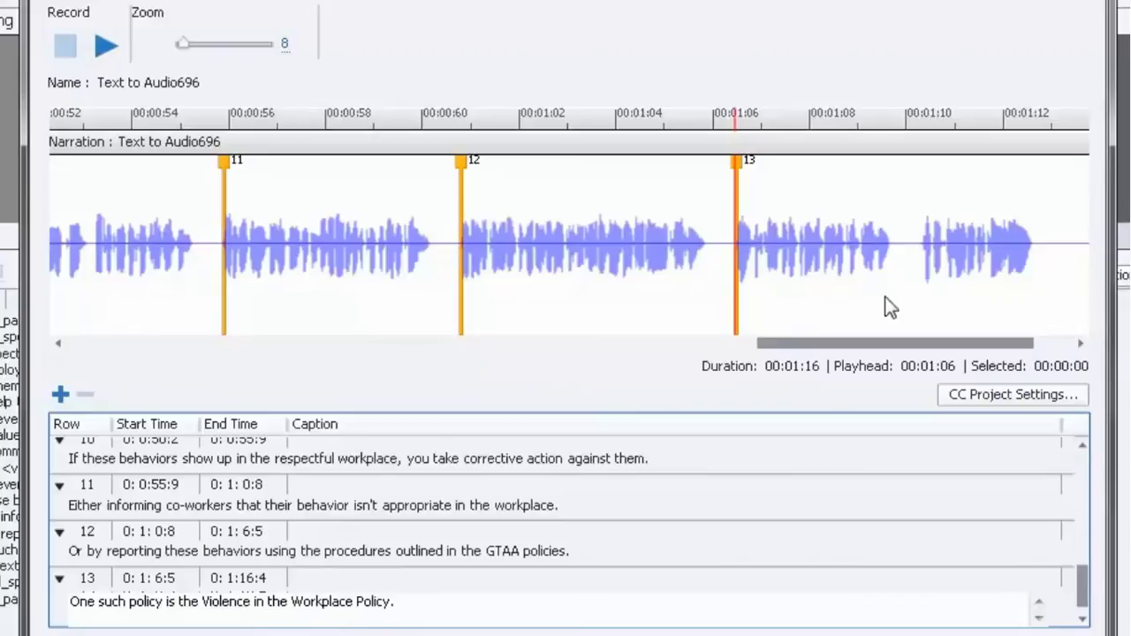
Add caption row 14 at 1:10 with 'Click Next to learn about this policy now.'.
left_click(921, 256)
left_click(60, 394)
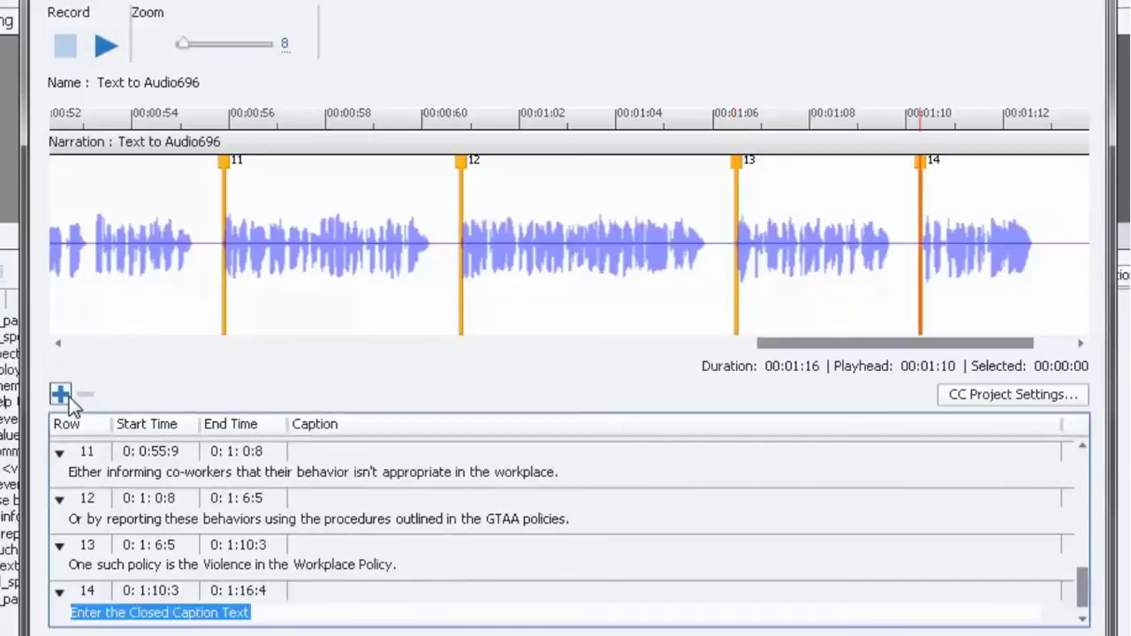
key("ctrl+v")
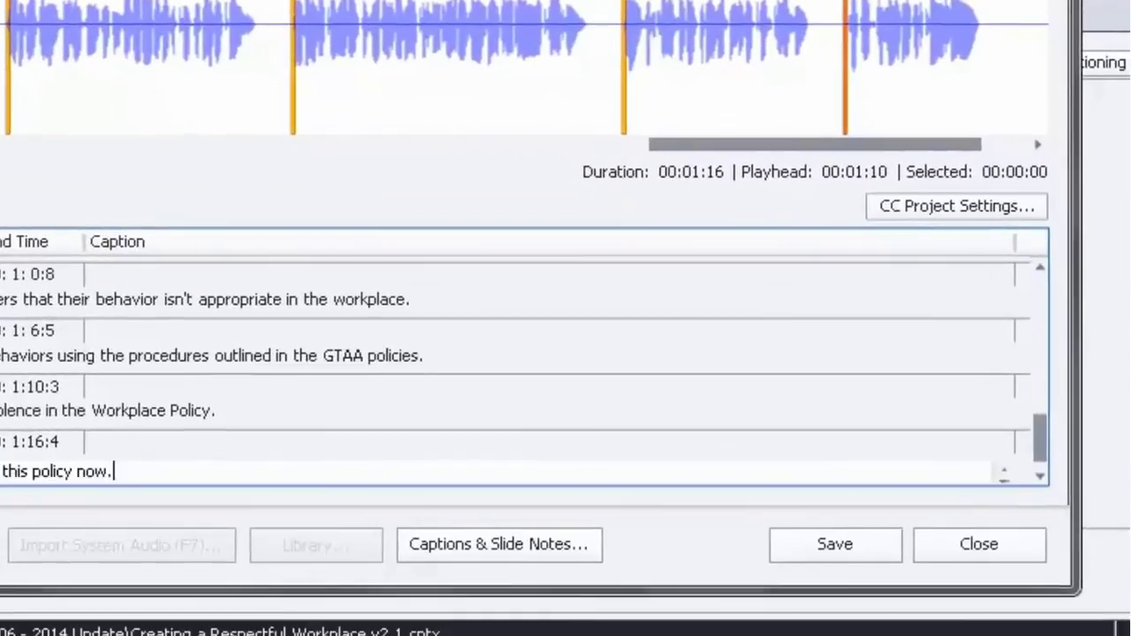
Save the fourteen caption rows and close the Closed Captioning dialog.
left_click(834, 548)
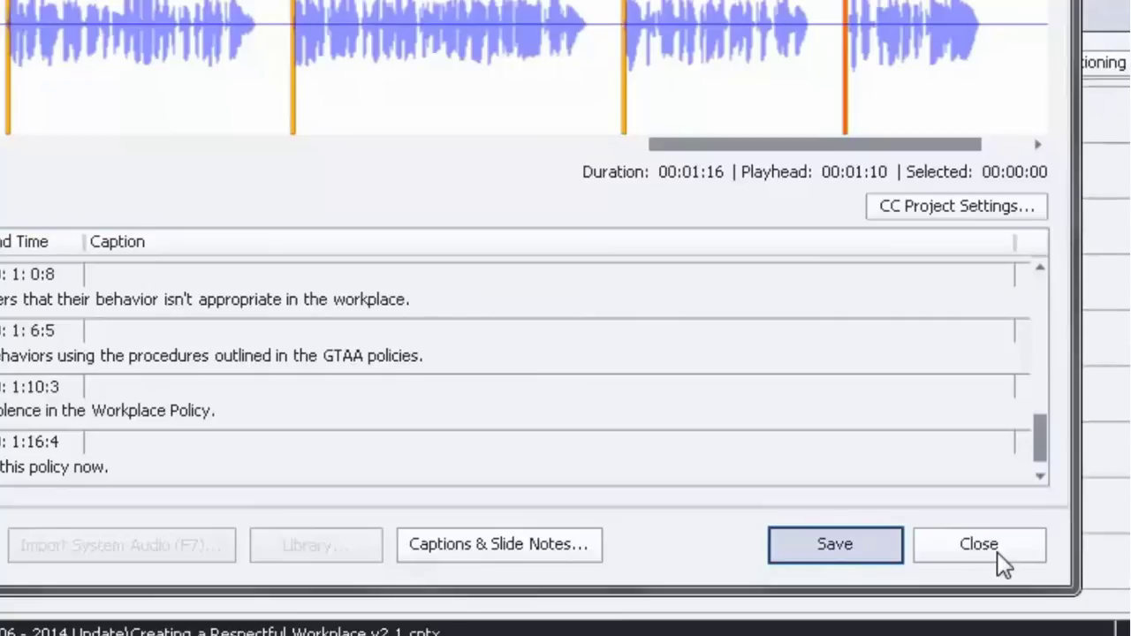
left_click(995, 542)
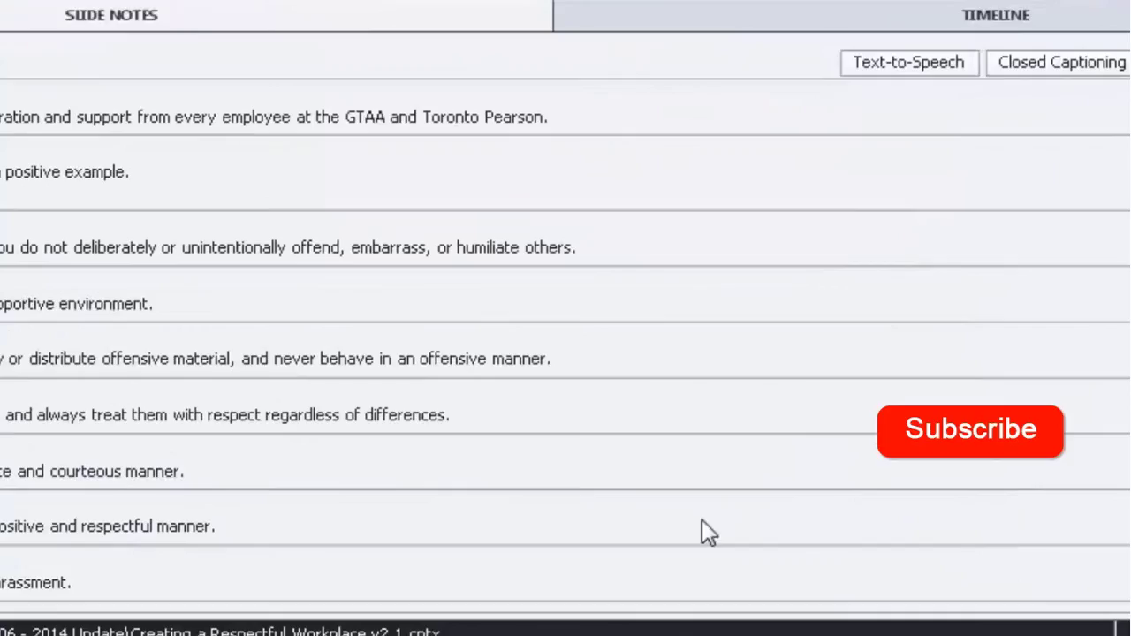